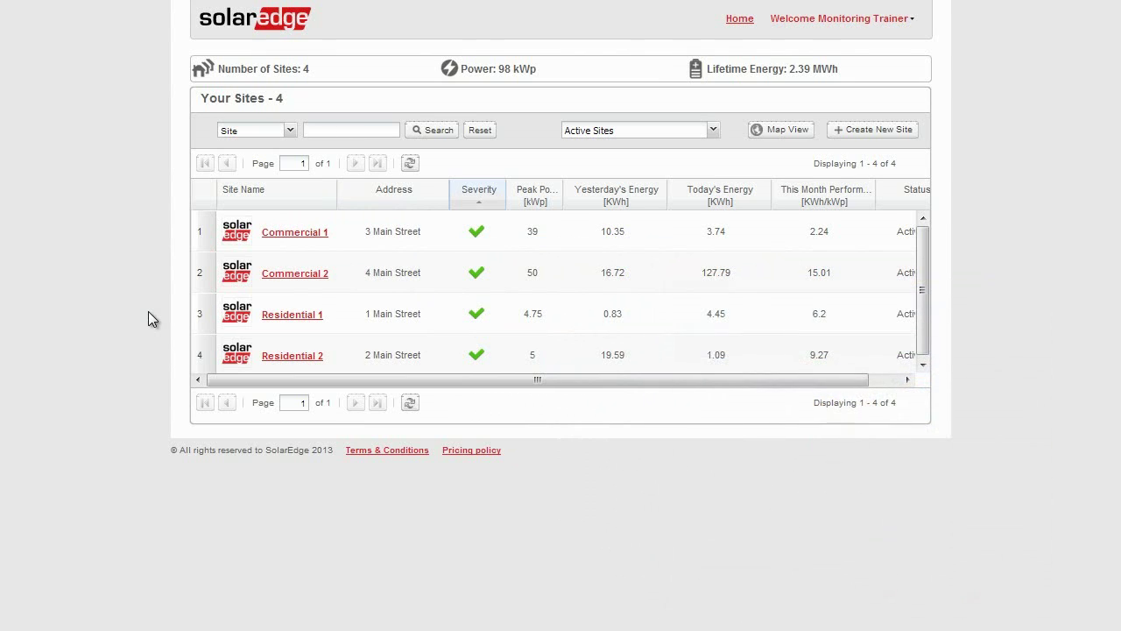
Open the Commercial 1 site's layout and add three inverters in a horizontal row at the canvas's upper-left corner
click(294, 232)
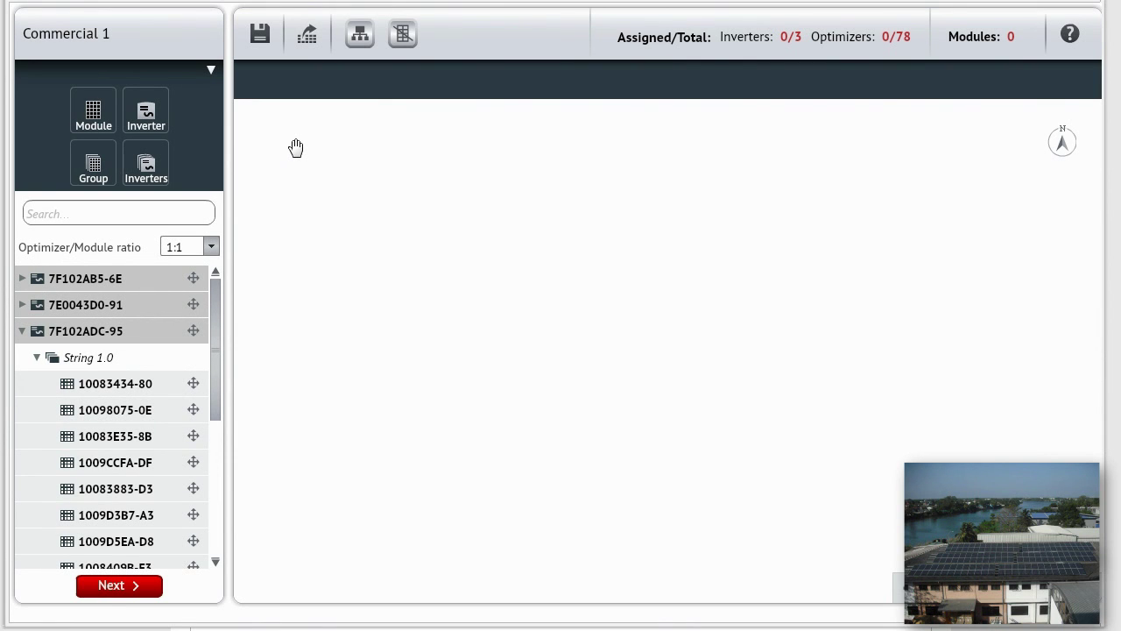
drag(168, 176, 252, 133)
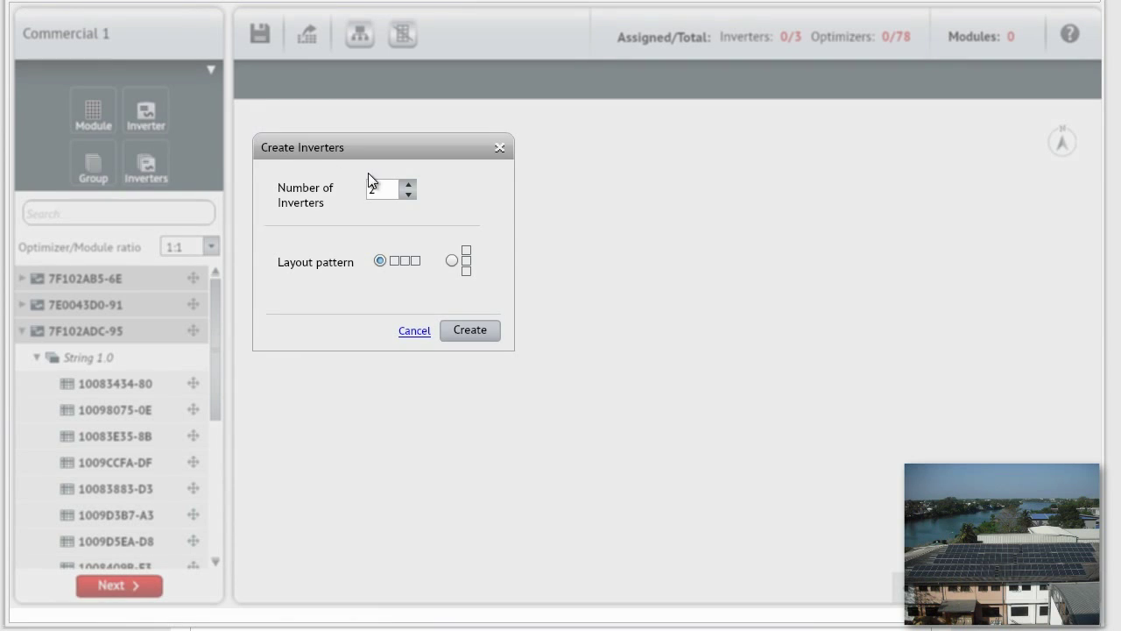
click(410, 186)
click(480, 330)
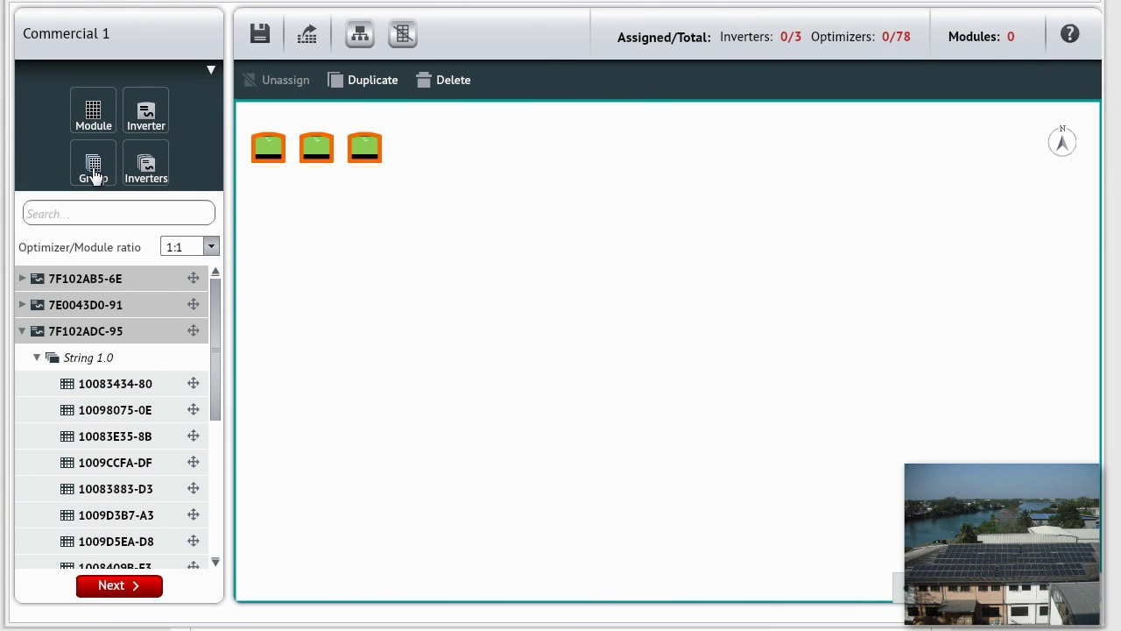
Start a module group beneath the inverters with 26 columns, 6 rows and a tilt of 15
drag(146, 164, 251, 194)
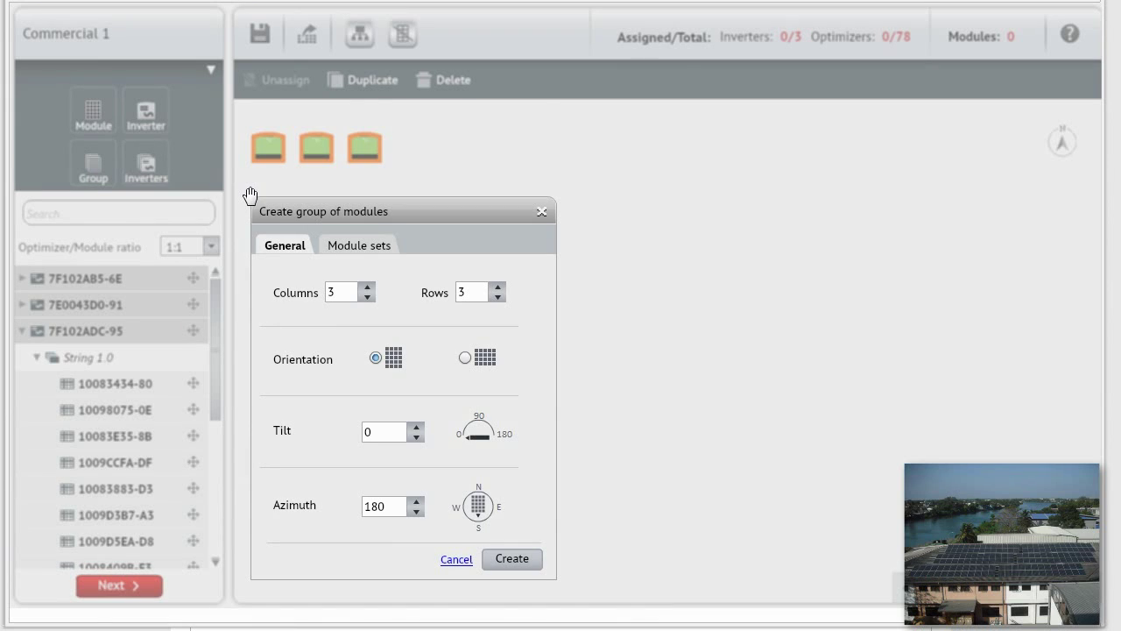
click(343, 288)
double_click(330, 293)
text(26)
double_click(452, 291)
double_click(364, 431)
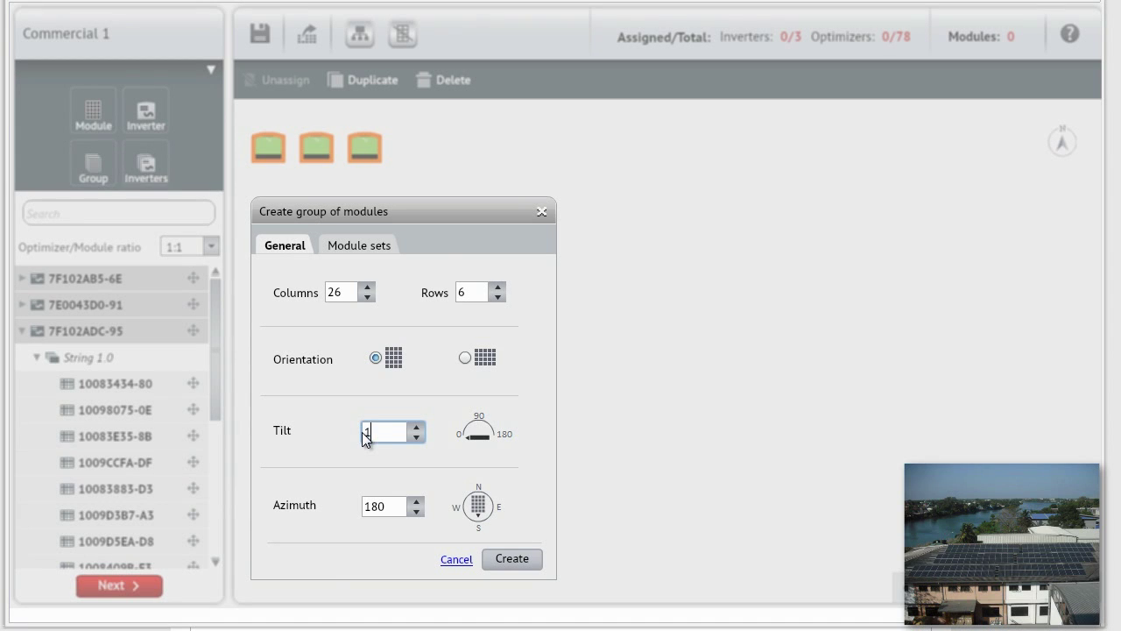
text(15)
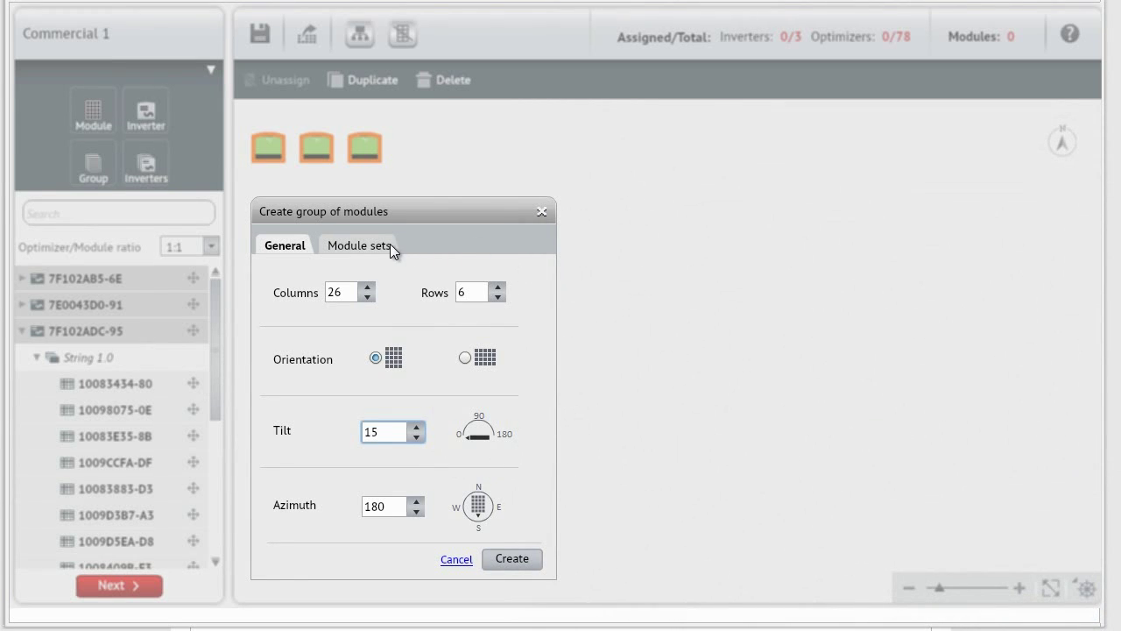
Enable horizontal sets for the module group, with 13 columns in each set
click(375, 245)
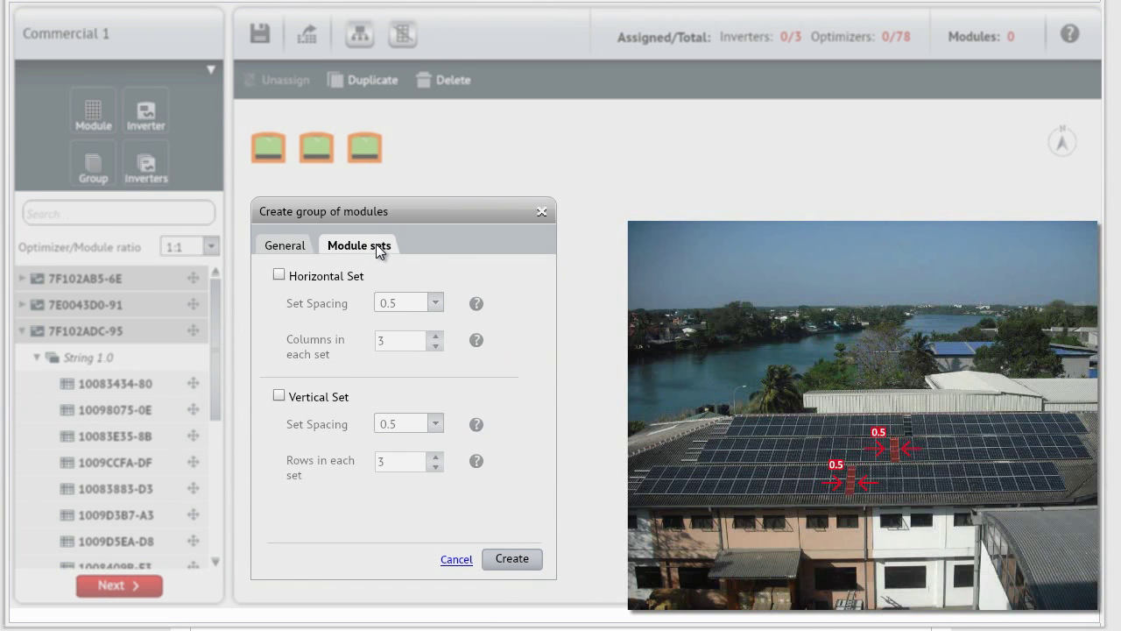
click(279, 276)
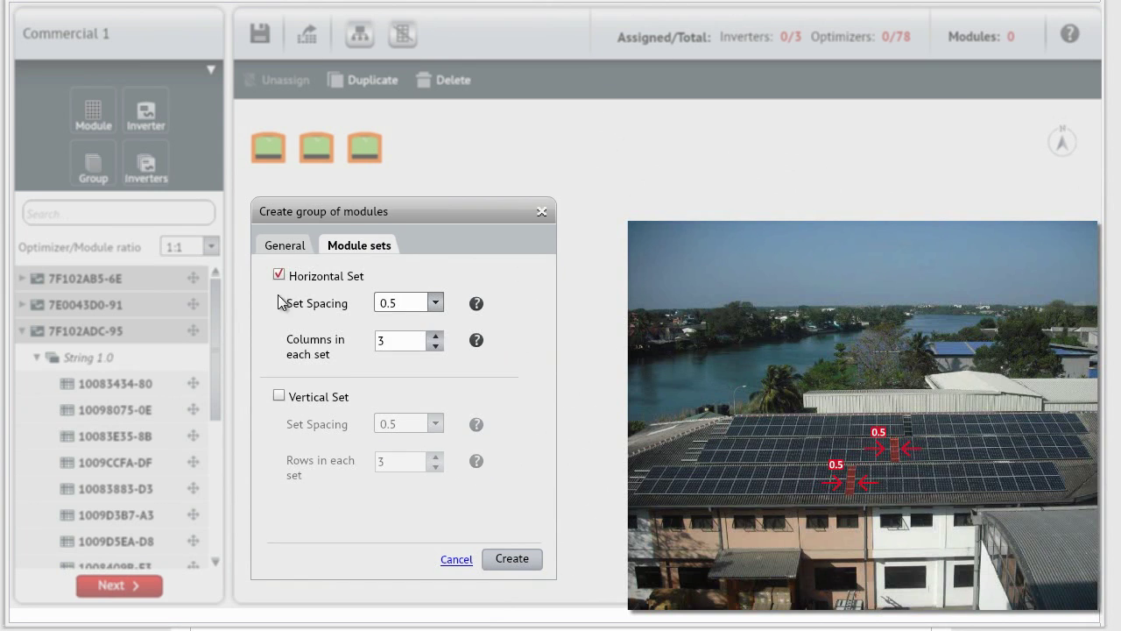
double_click(386, 339)
text(1)
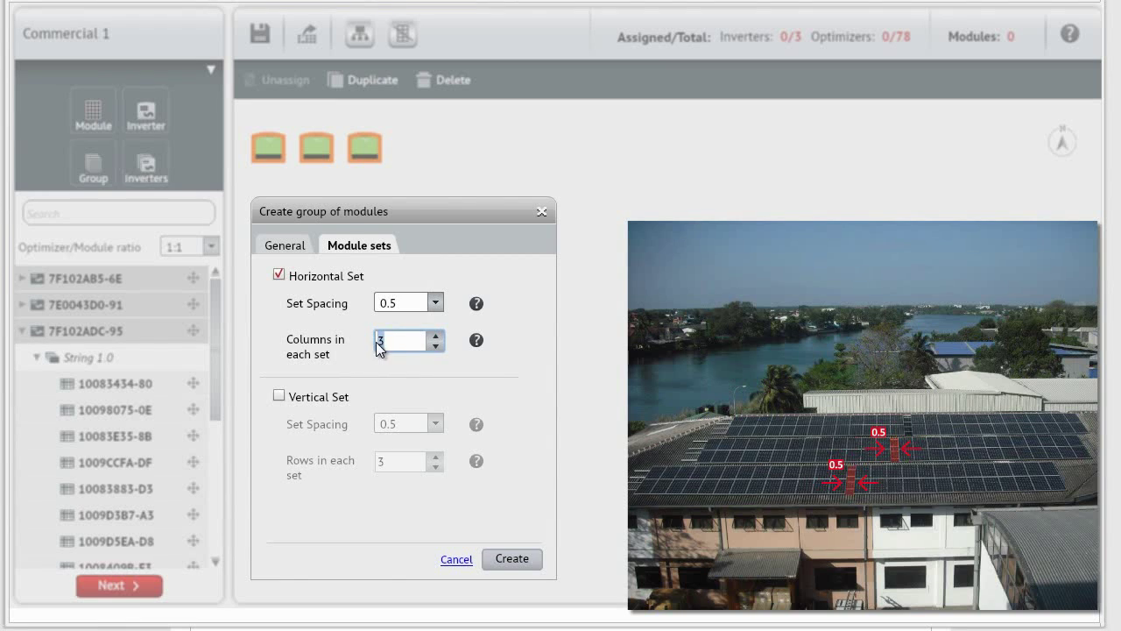
text(3)
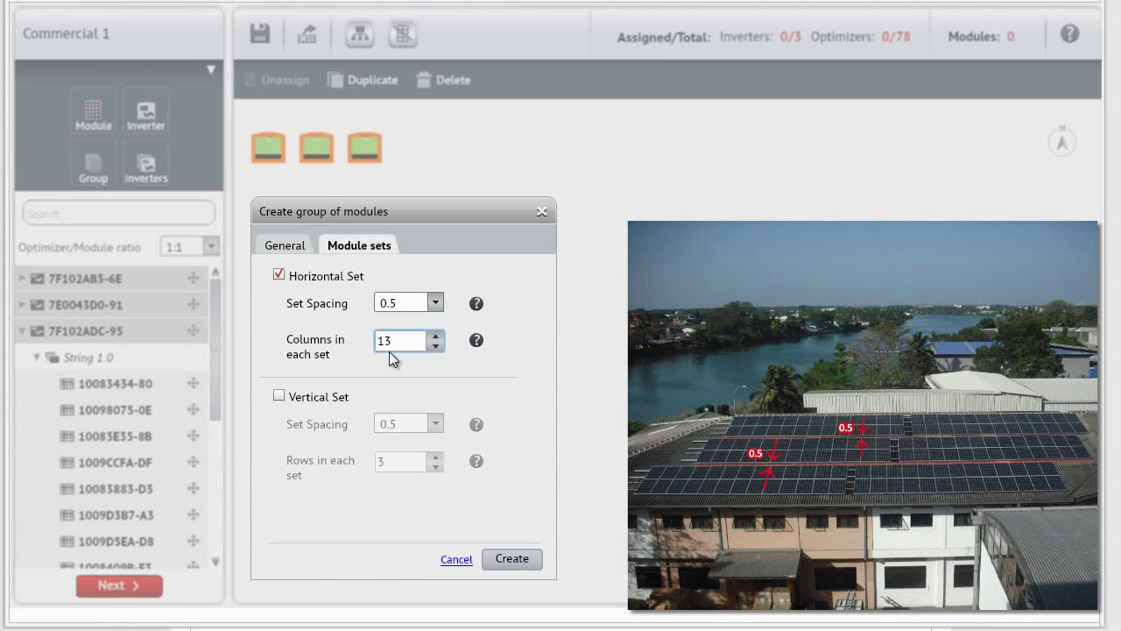
Enable vertical sets with 2 rows in each set and create the module group
click(281, 399)
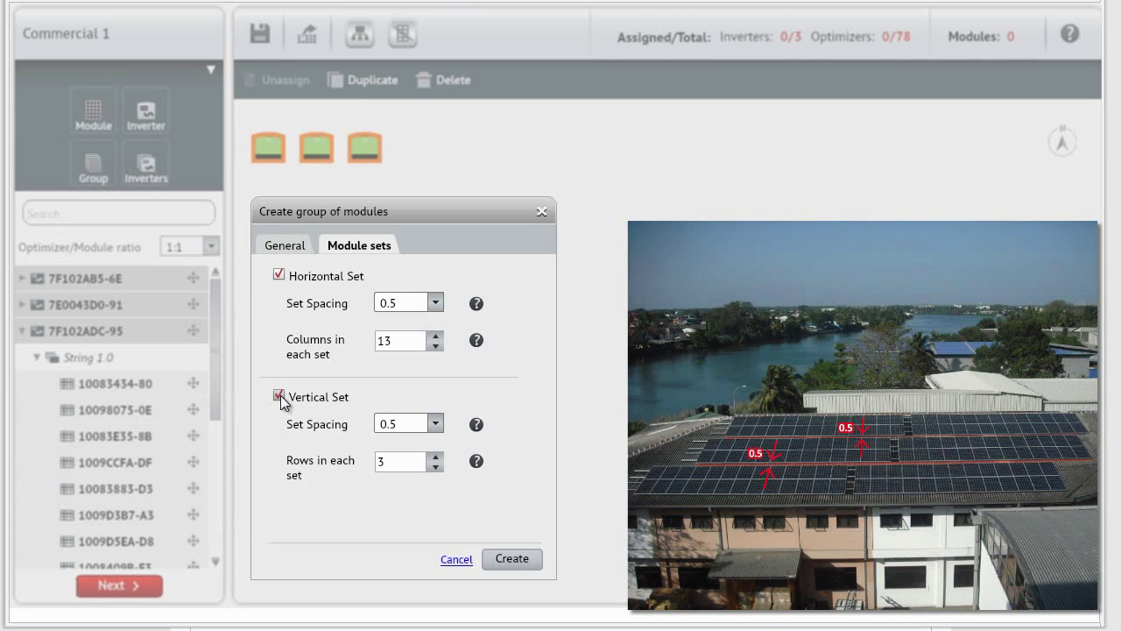
double_click(381, 457)
key(BackSpace)
text(5)
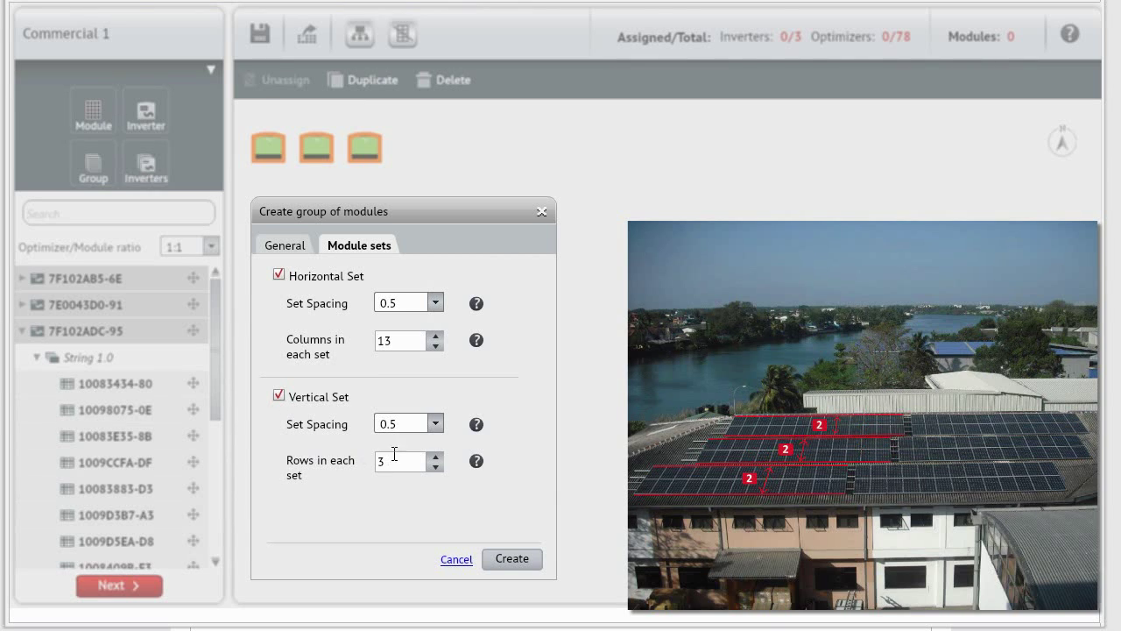
text(2)
click(511, 559)
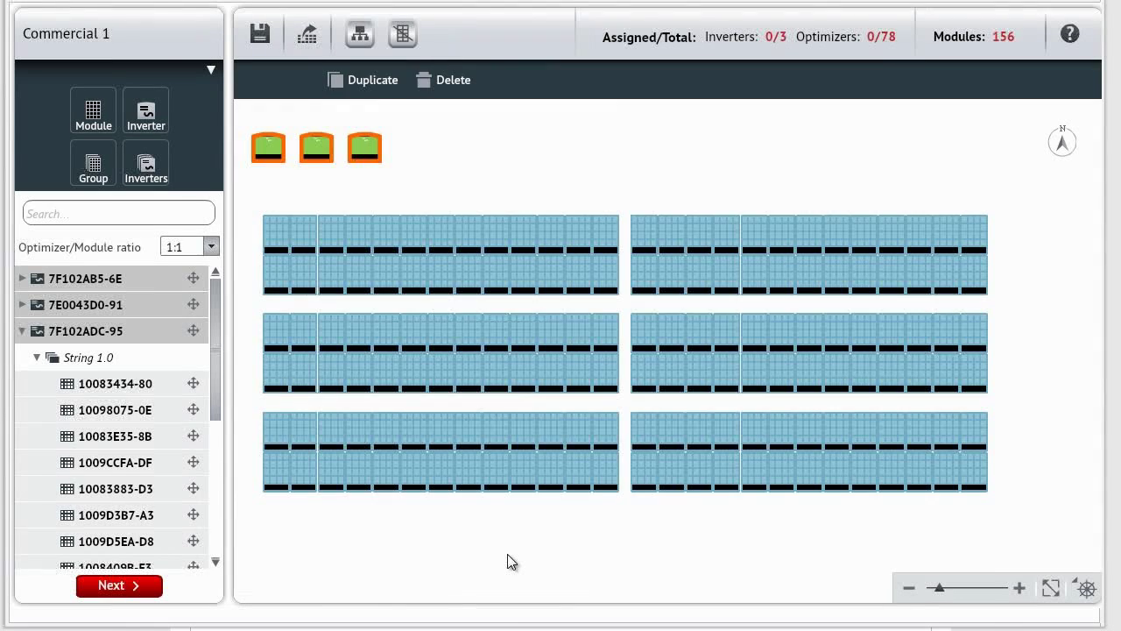
Move the whole module array up close beneath the inverters, and shift both middle-row groups right by about three module widths
drag(509, 474, 496, 436)
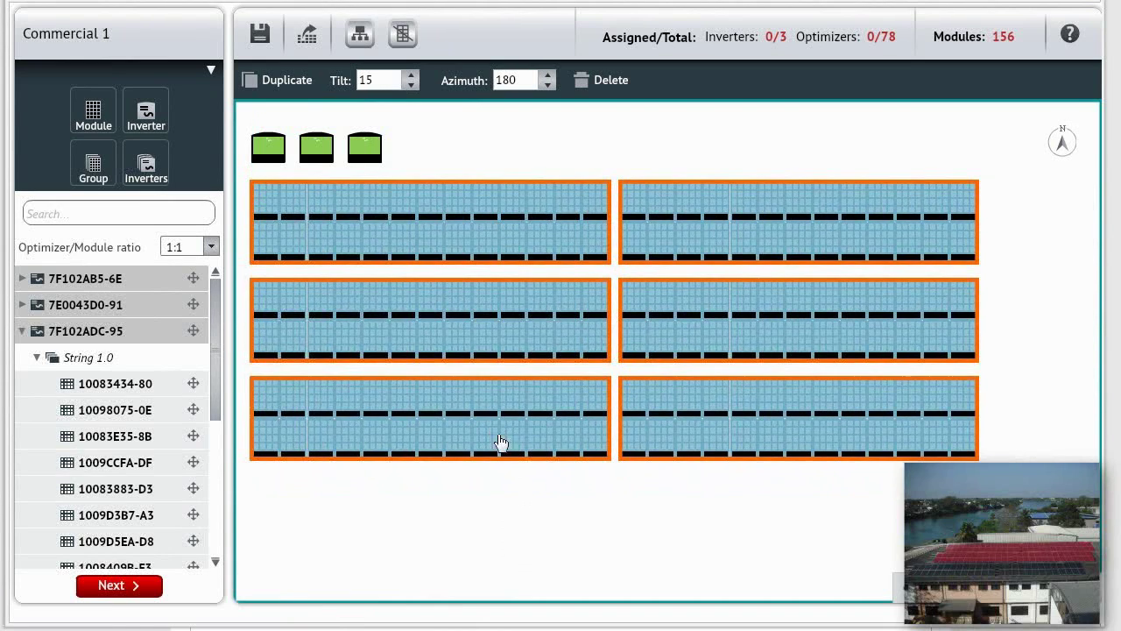
click(514, 524)
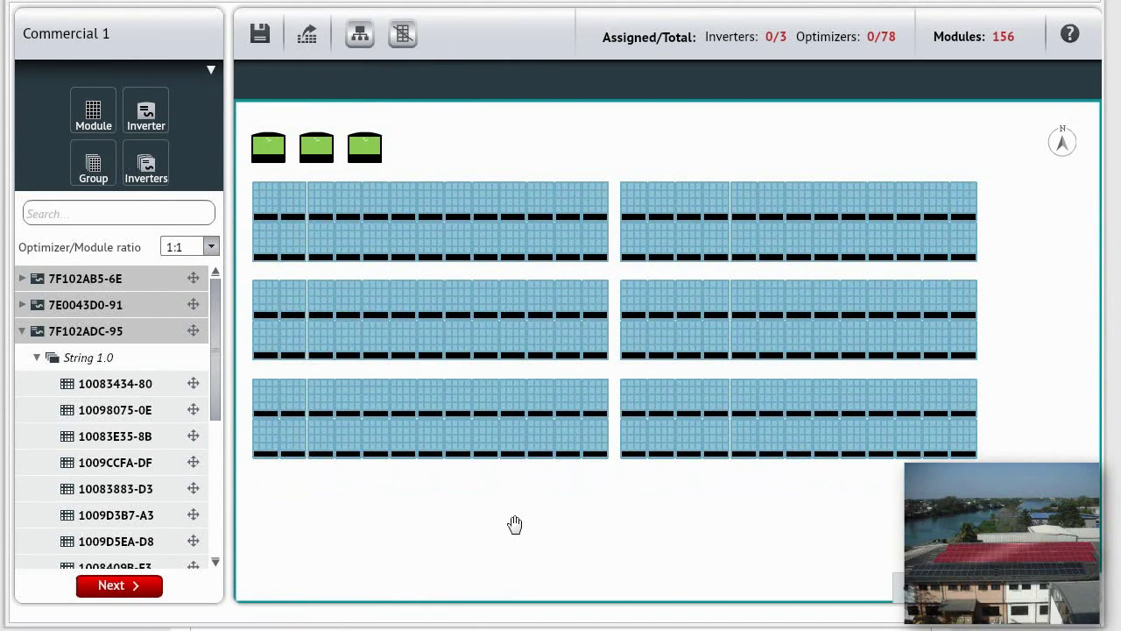
click(535, 332)
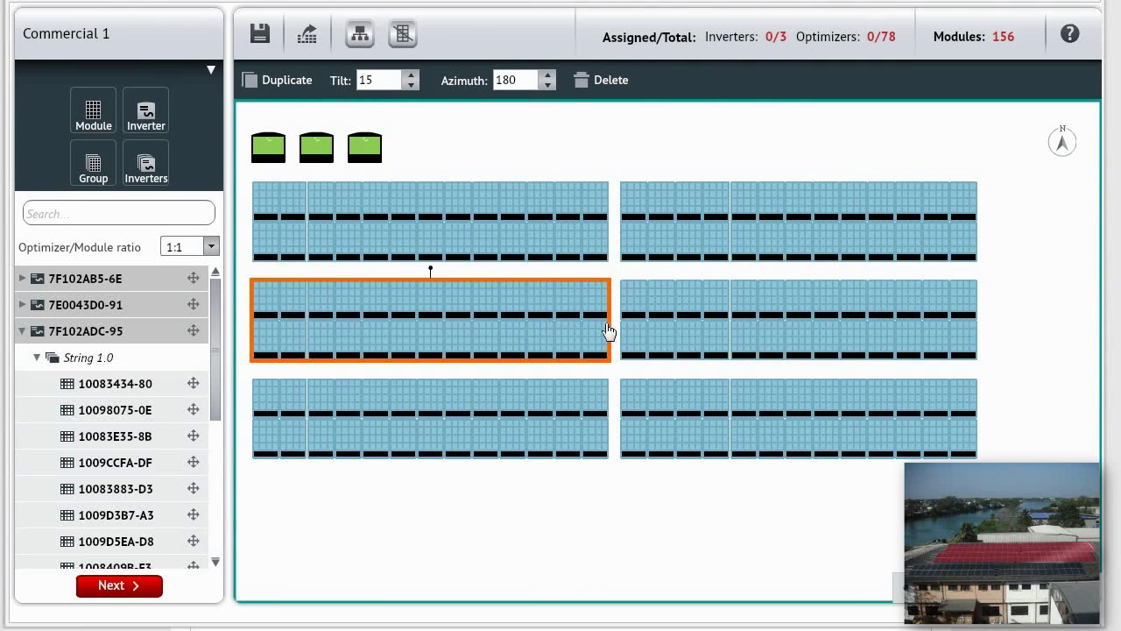
shift+click(683, 331)
key(Right)
key(Right)
key(Right)
key(Right)
key(Right)
key(Right)
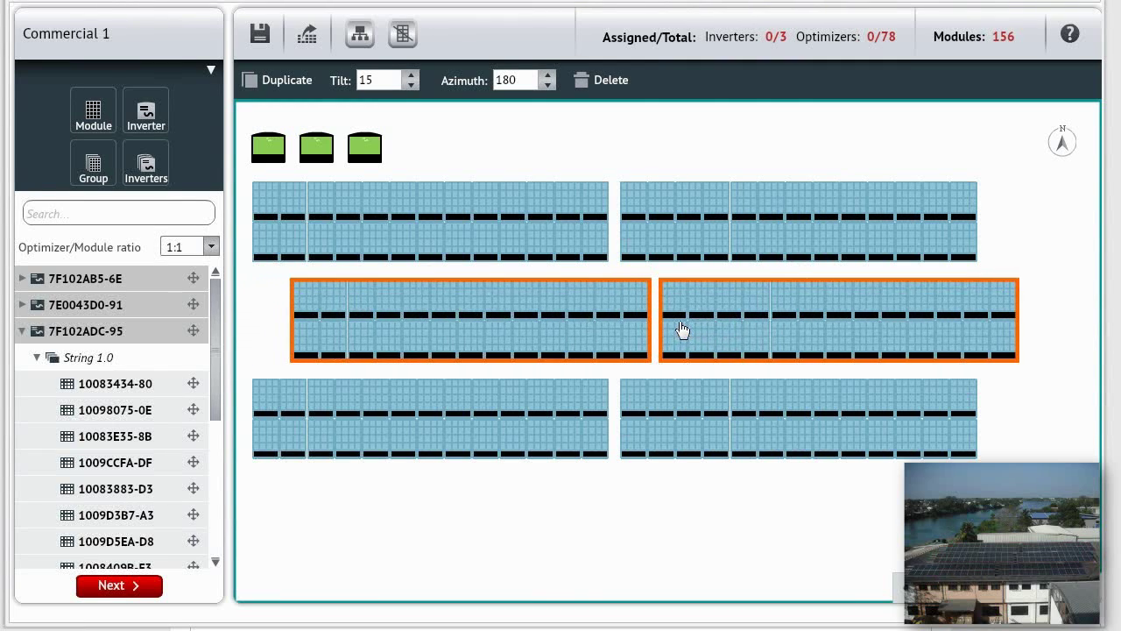
key(Right)
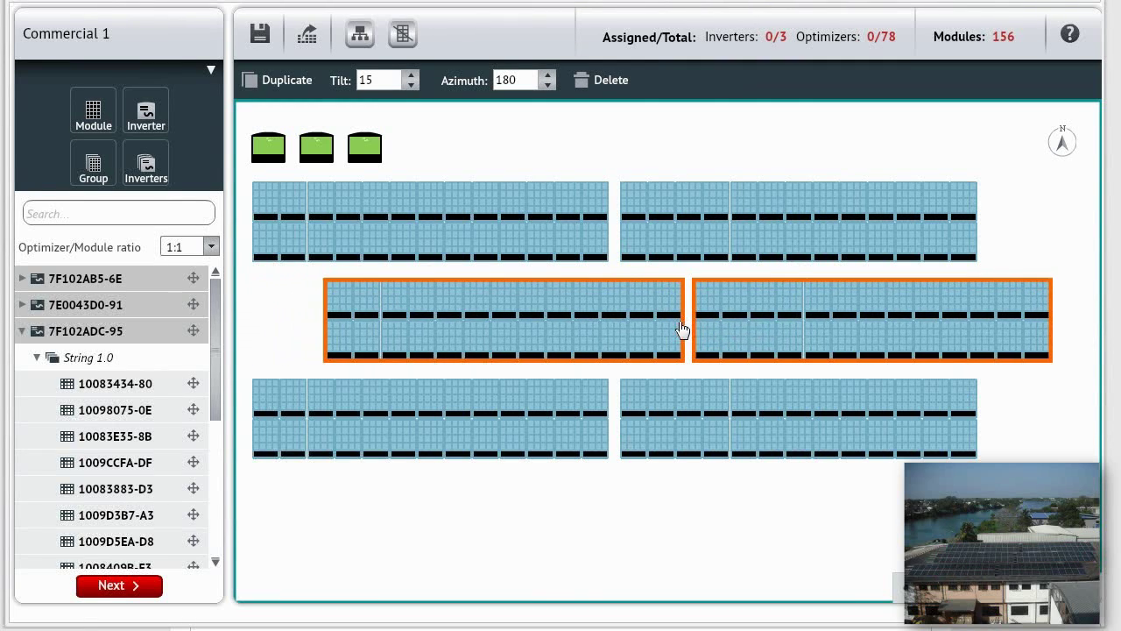
key(Right)
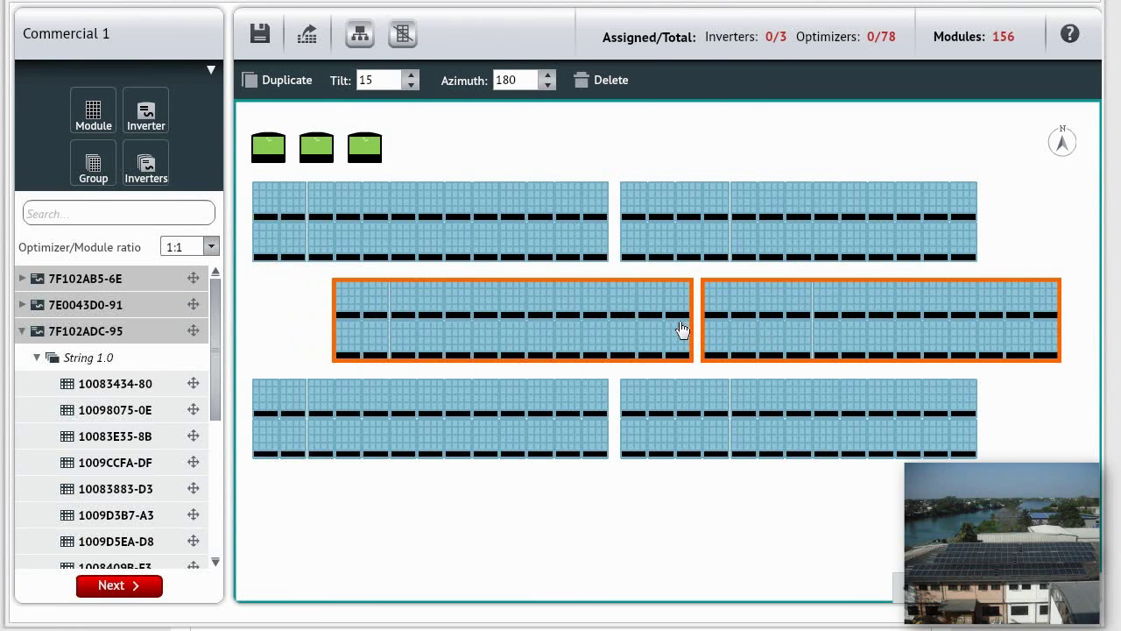
click(284, 305)
Shift both top-row module groups right by about four module widths to stagger the array like the roof
click(342, 258)
shift+click(651, 229)
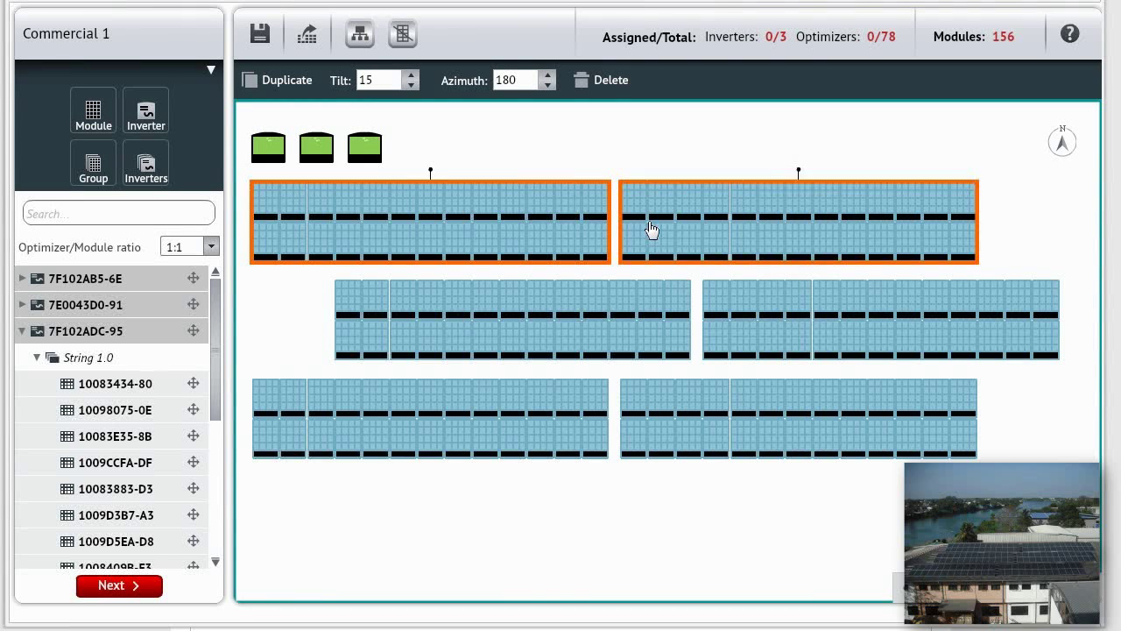
key(Right)
key(Right)
key(Right)
key(Right)
key(Right)
key(Right)
key(Right)
key(Right)
key(Right)
key(Right)
key(Right)
key(Right)
key(Right)
key(Right)
key(Right)
key(Right)
key(Right)
key(Right)
key(Right)
key(Right)
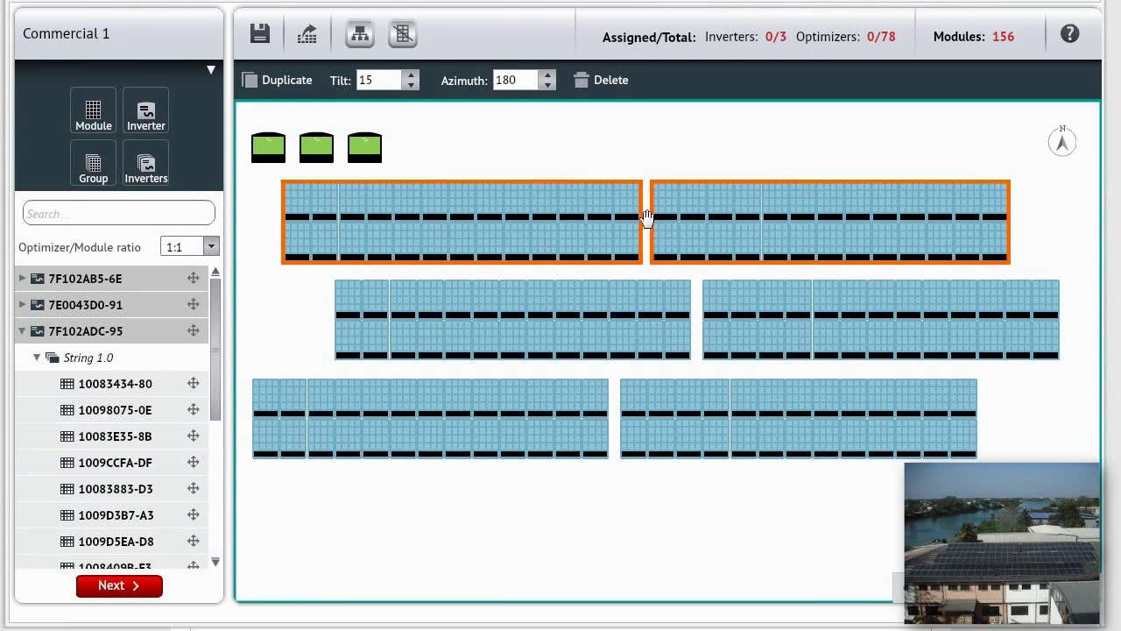
key(Right)
key(Right)
key(Right)
key(Right)
key(Right)
key(Right)
key(Right)
key(Right)
key(Right)
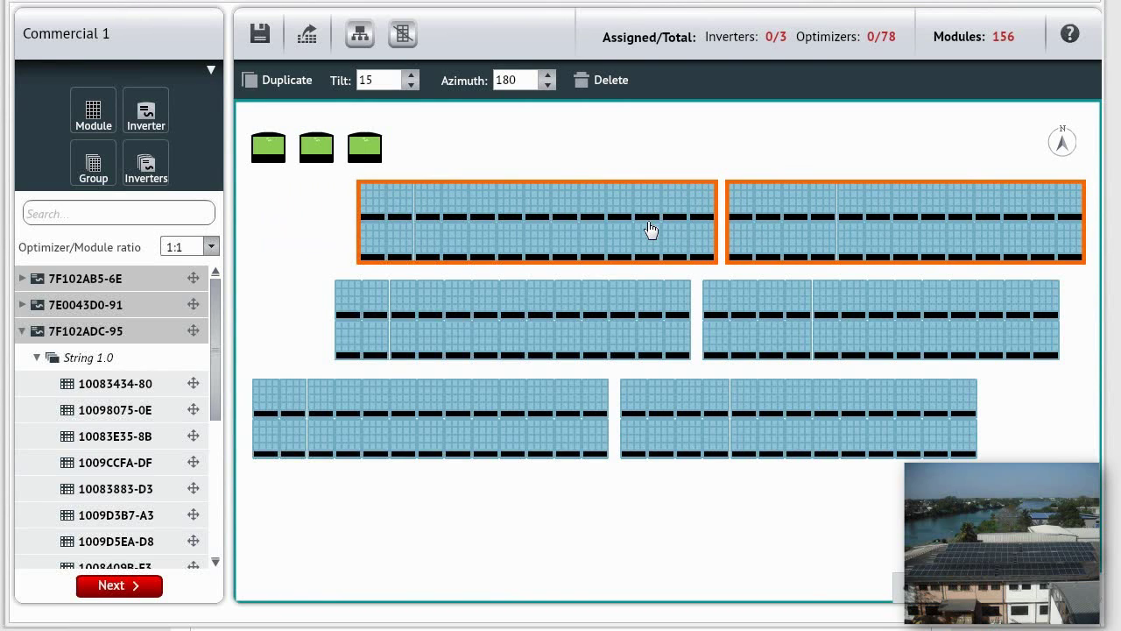
click(266, 268)
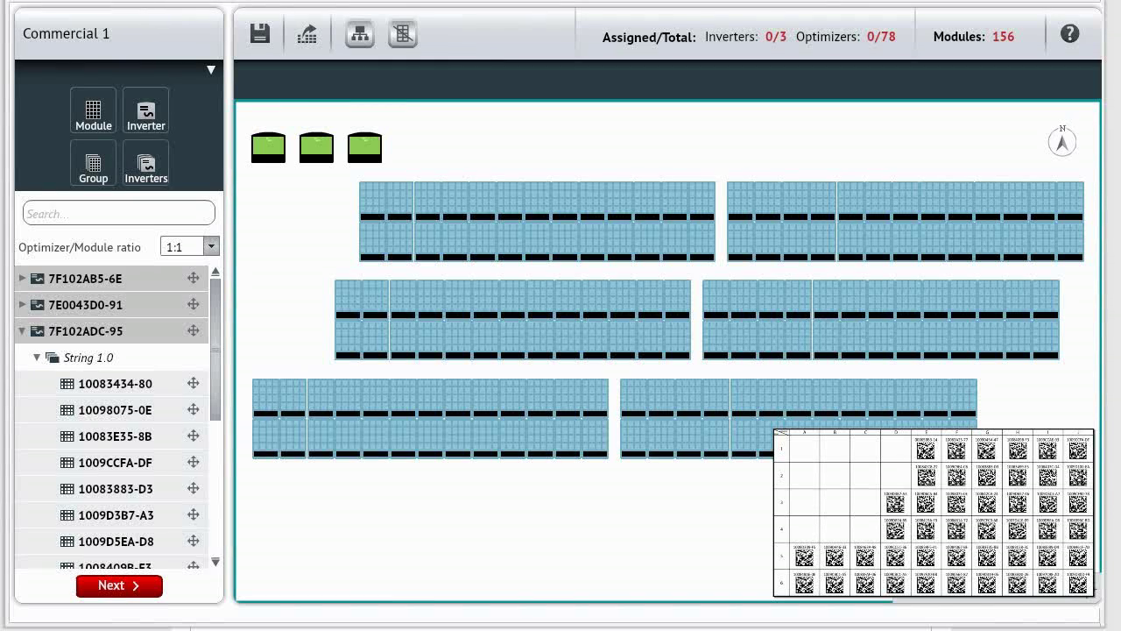
Assign serials 7F102AB5-6E, 7E0043D0-91 and 7F102ADC-95 to the three inverters in order, and set the optimizer/module ratio to 1:2
drag(268, 230, 283, 238)
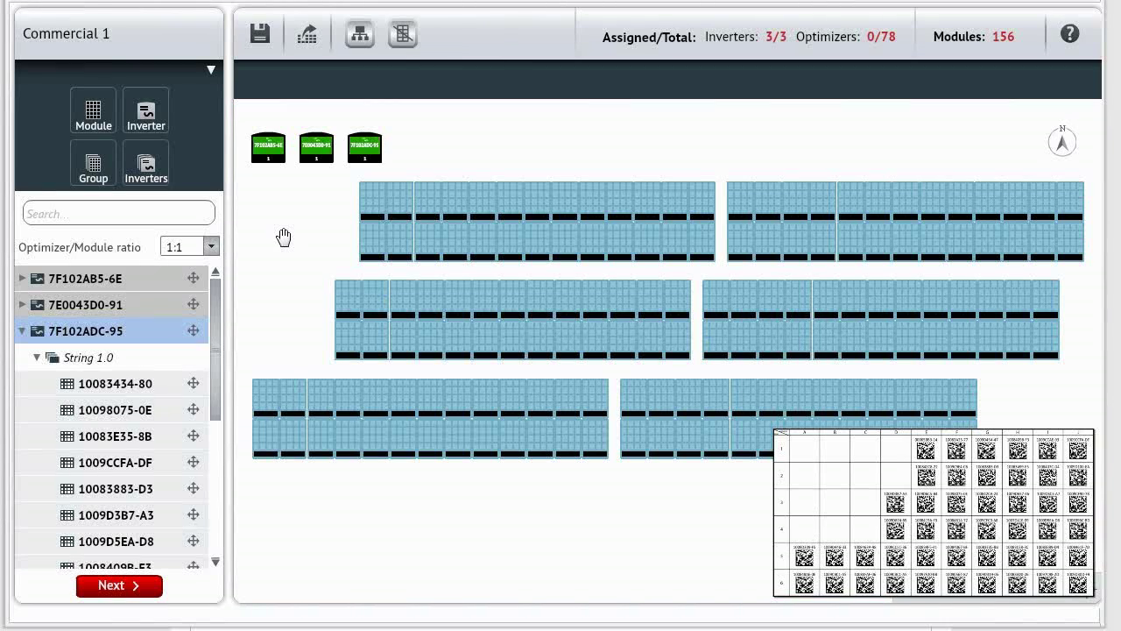
click(213, 248)
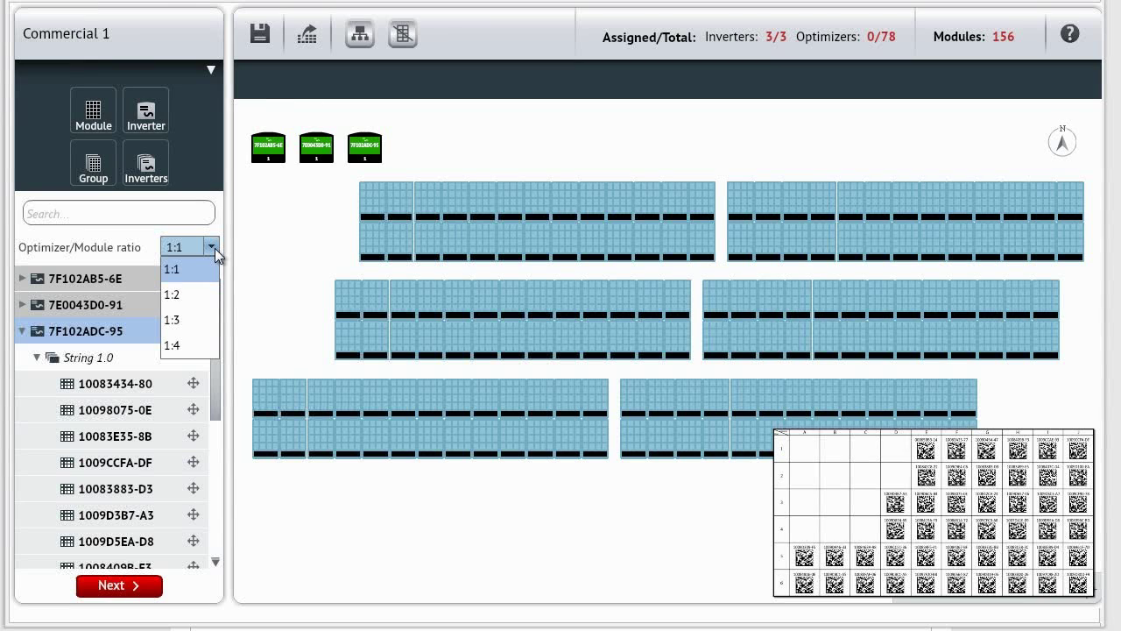
click(200, 295)
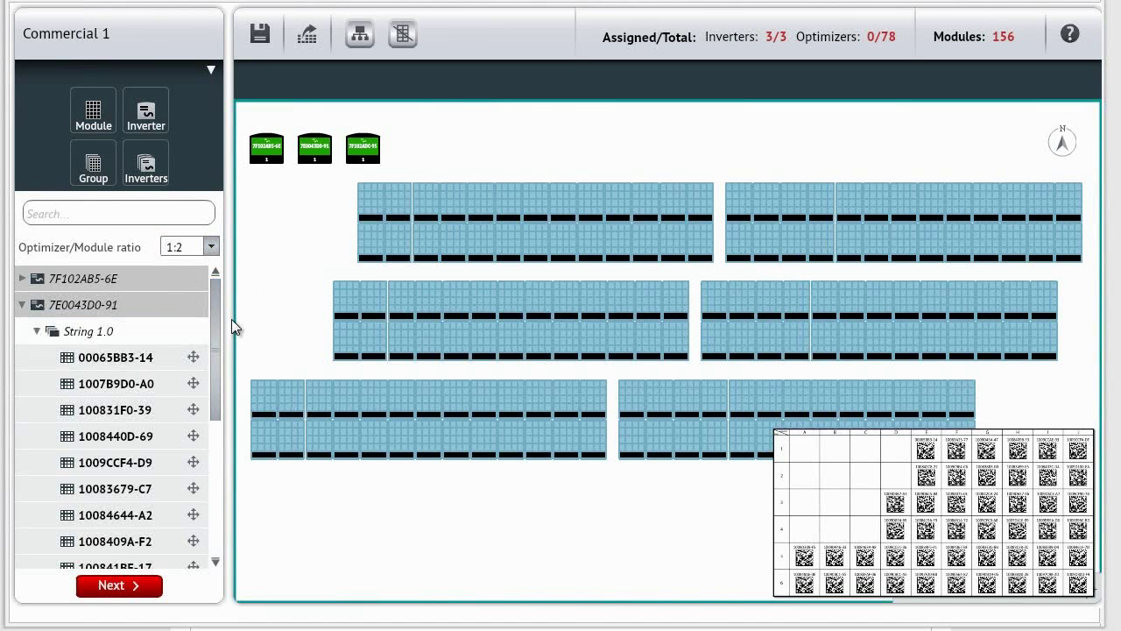
Assign optimizer 00065BB3-14 to the first two modules in the top row of the upper-left group
drag(145, 358, 368, 211)
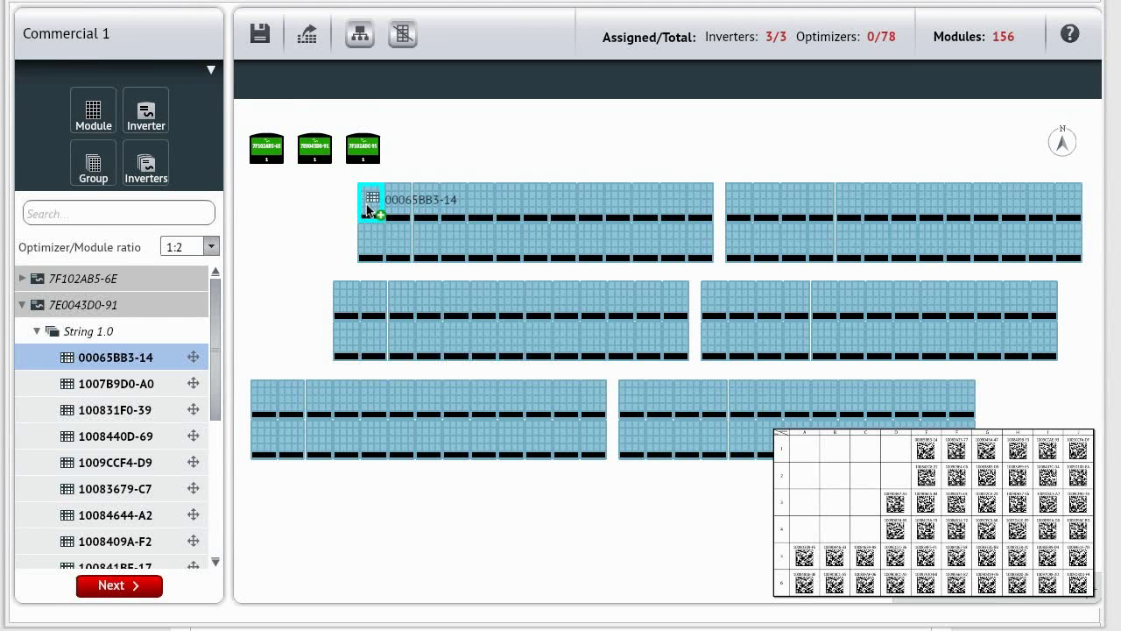
drag(368, 211, 369, 213)
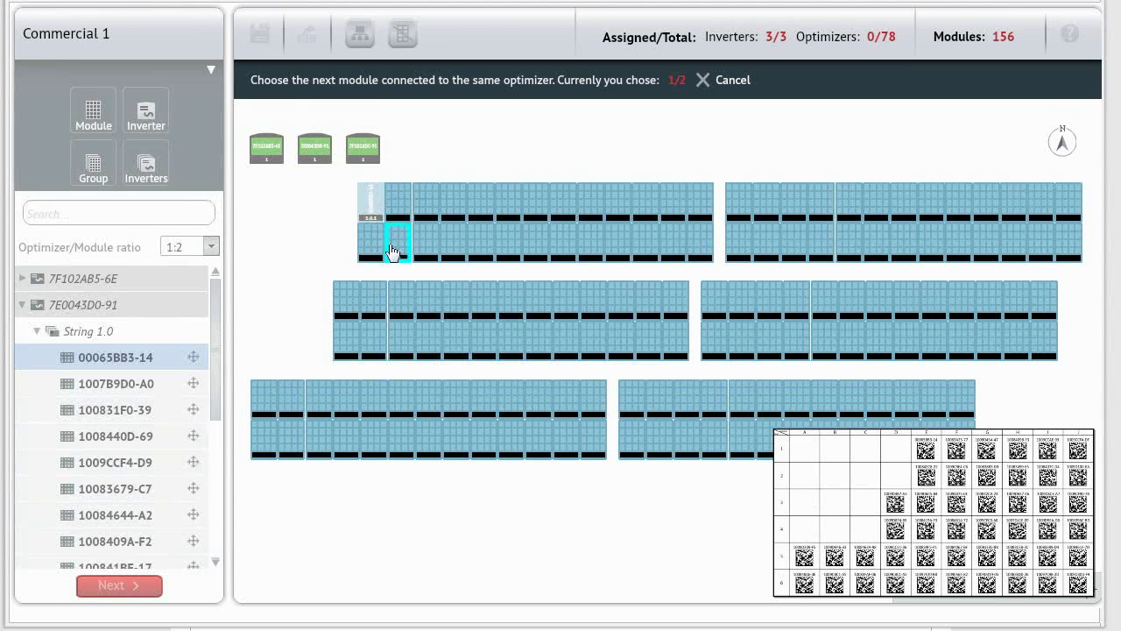
click(400, 215)
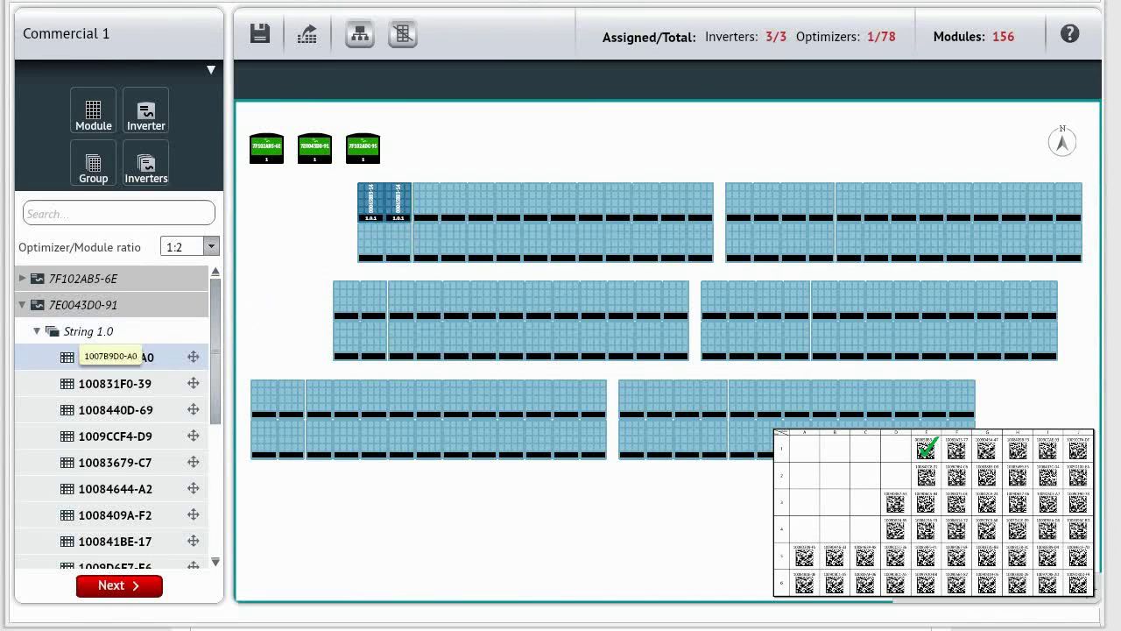
In the upper-left group's top row, assign optimizer 1007B9D0-A0 to the seventh and eighth modules and 100831F0-39 to the eleventh and twelfth
drag(105, 357, 534, 212)
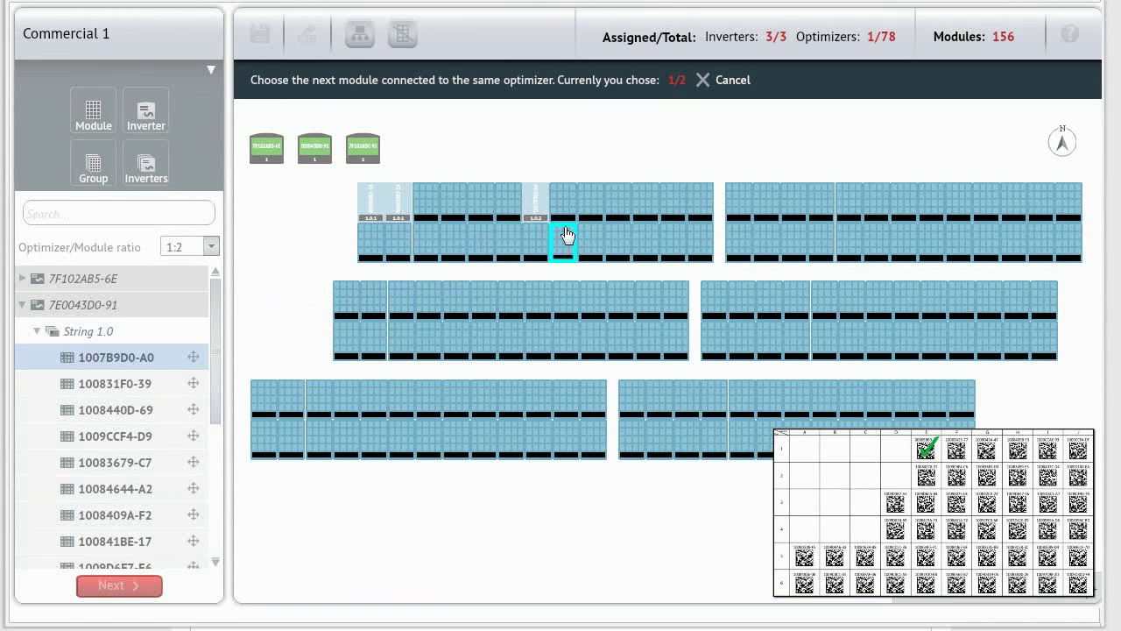
click(564, 206)
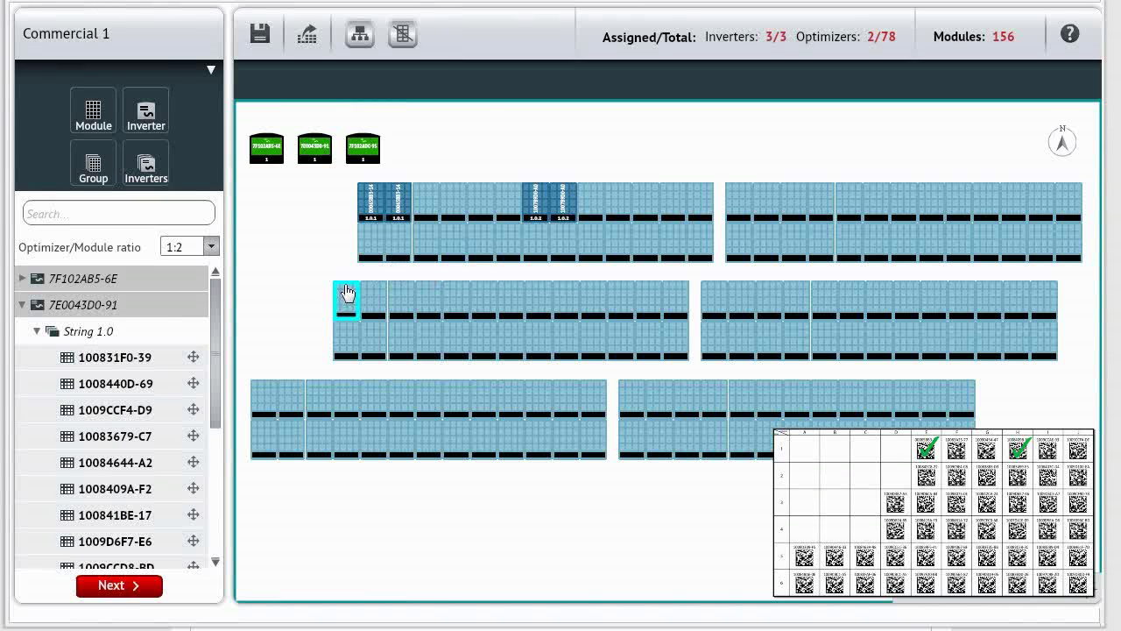
drag(158, 358, 644, 220)
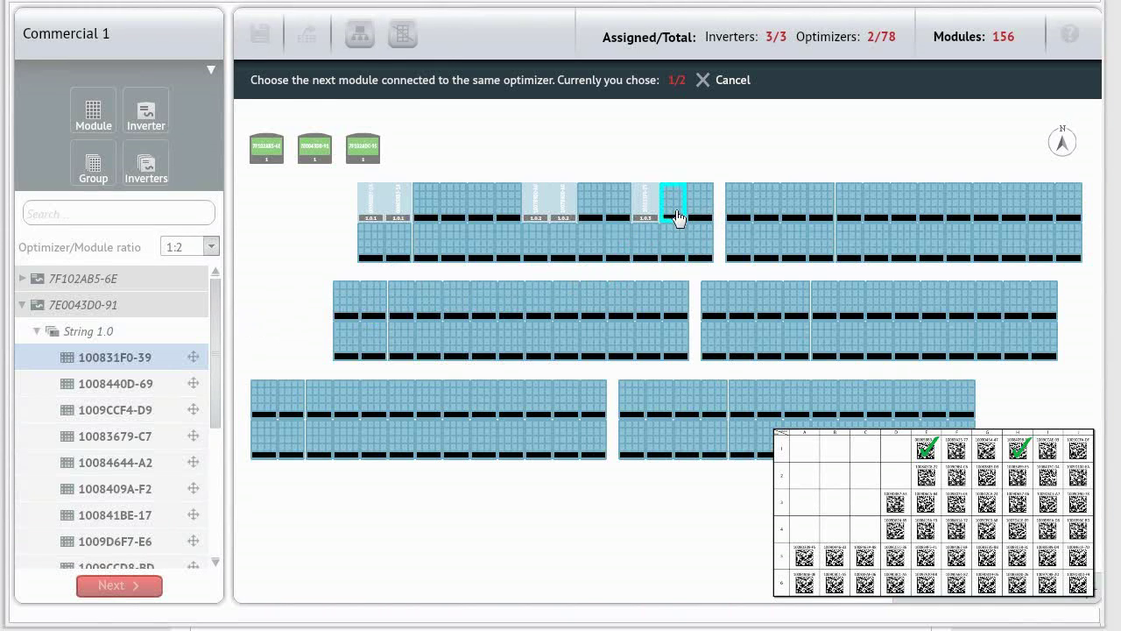
click(673, 203)
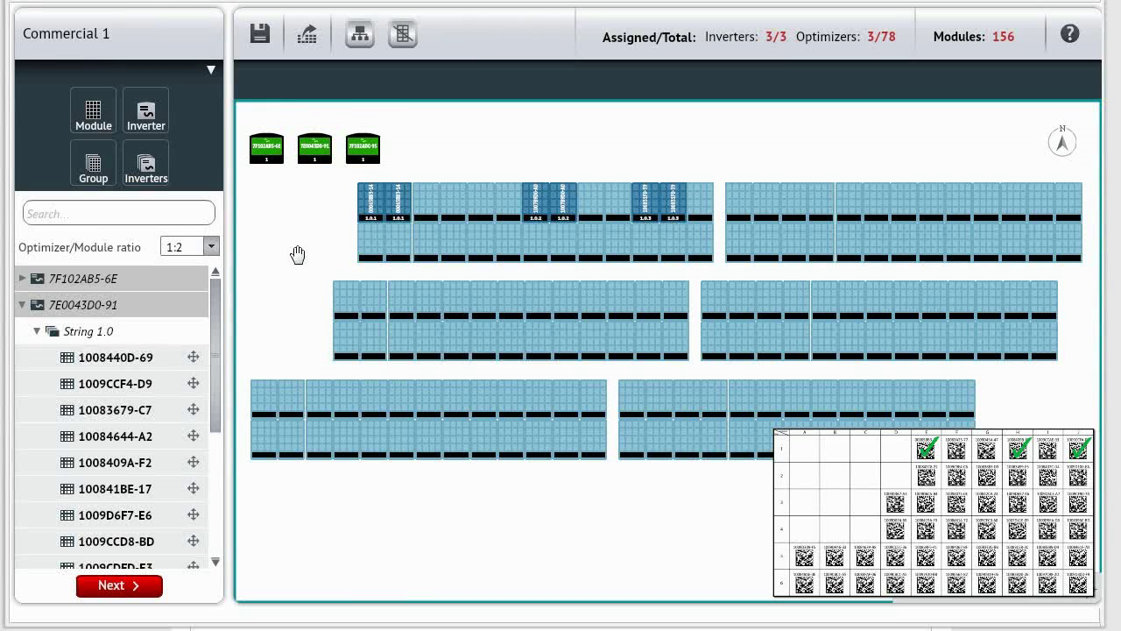
Unassign optimizer 00065BB3-14 from the first two modules in the upper-left group's top row
click(370, 223)
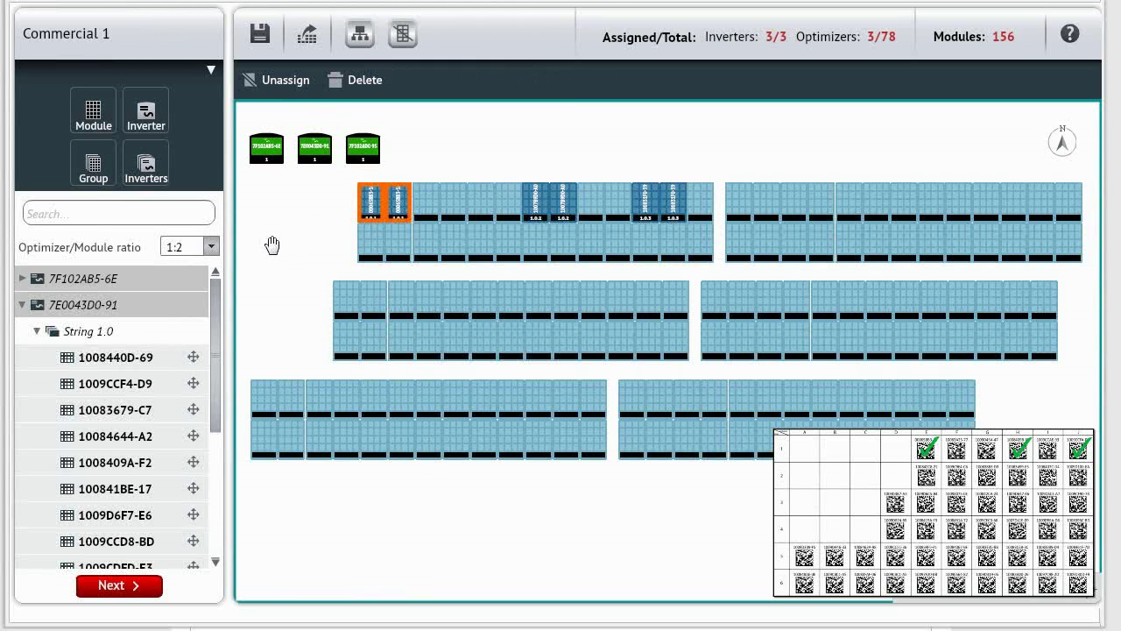
click(279, 84)
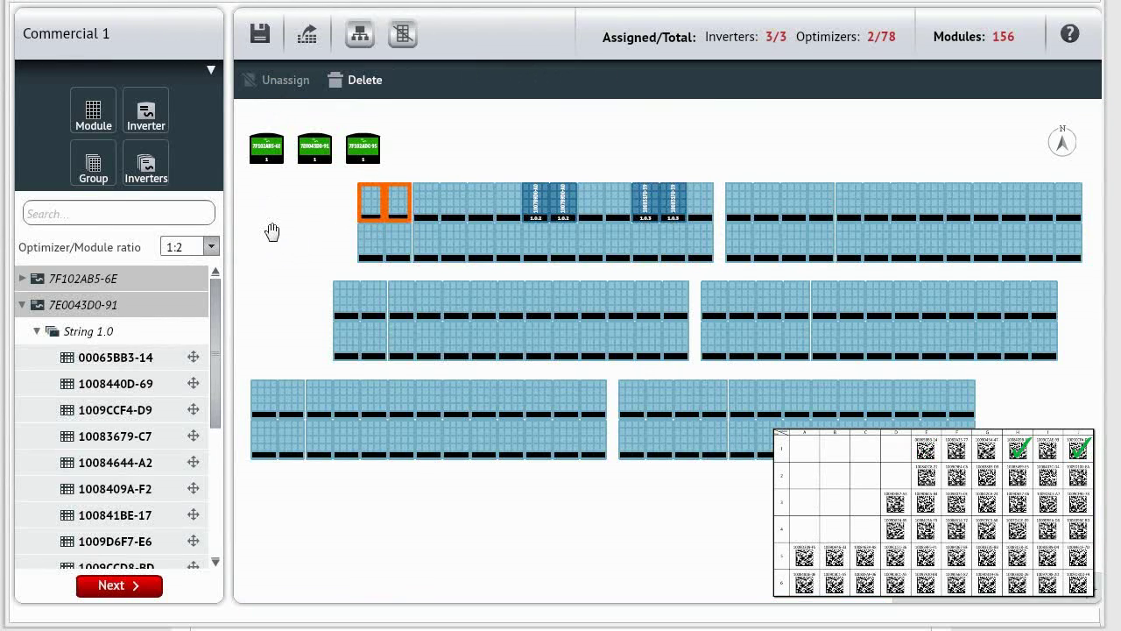
Assign optimizer 00065BB3-14 again to the first two modules in the upper-left group's top row
click(276, 259)
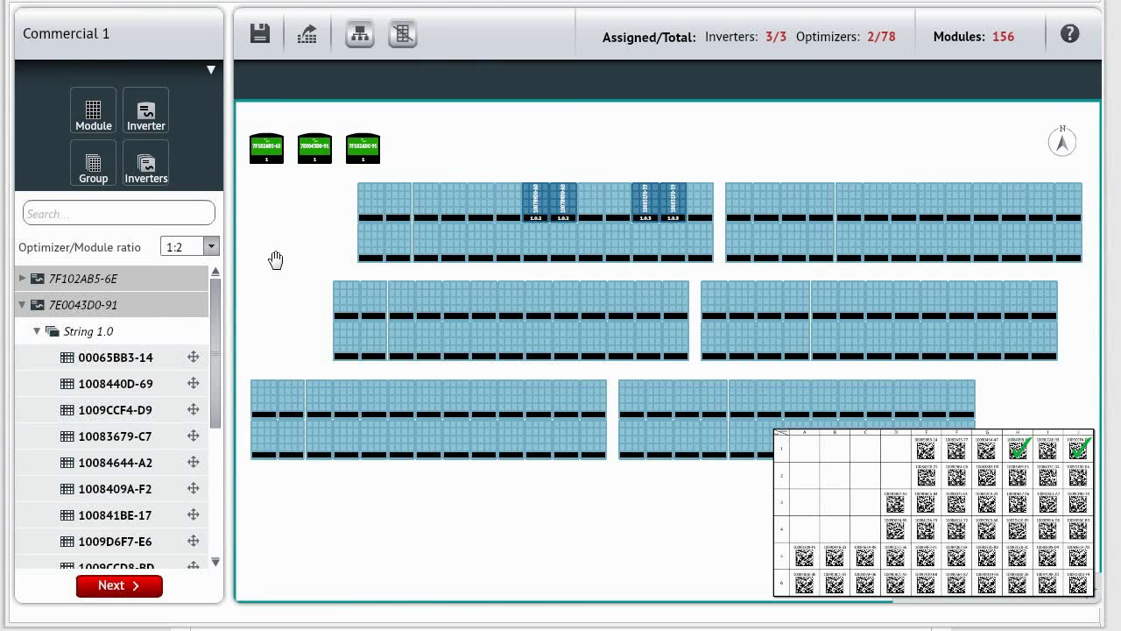
drag(138, 357, 364, 214)
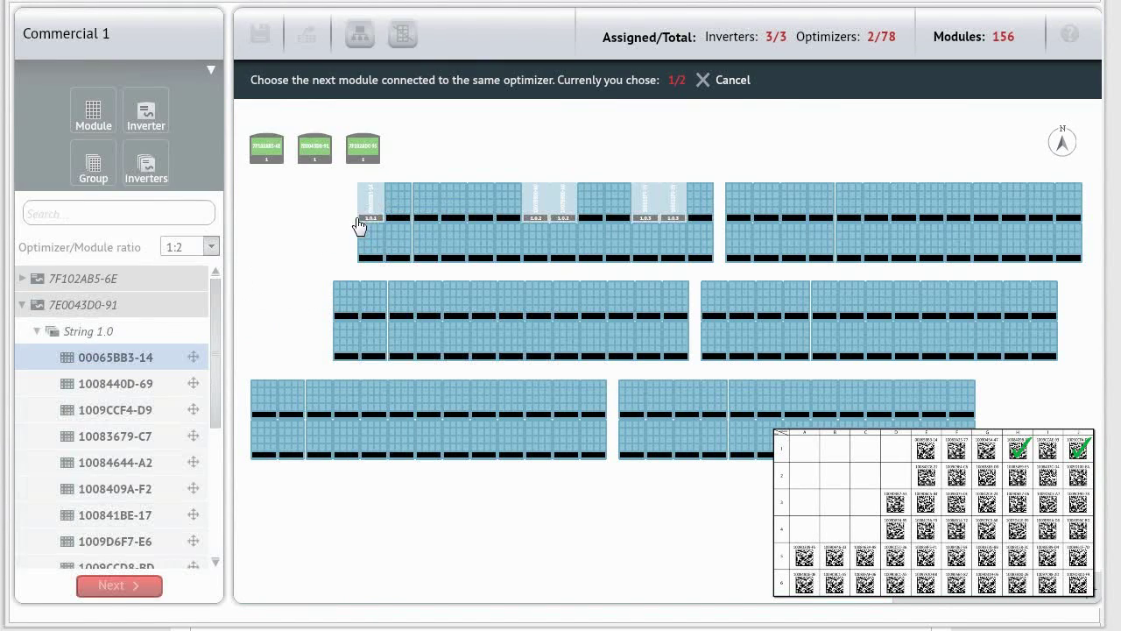
click(400, 223)
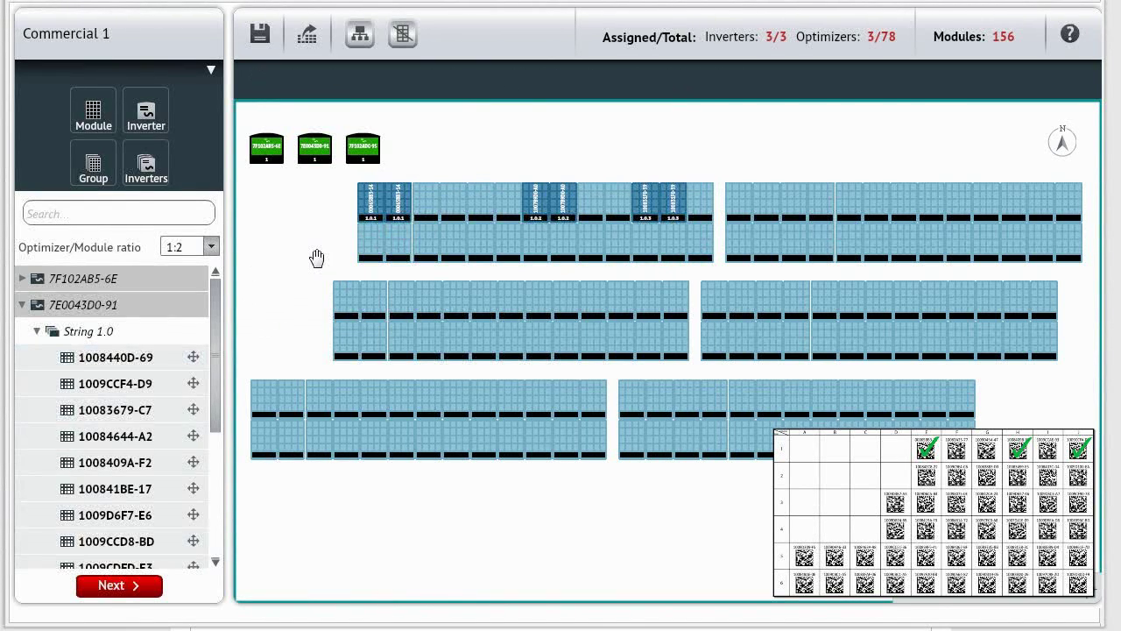
Assign optimizer 100848AE-0E to the first two modules in the lower-left group's bottom row
drag(193, 355, 206, 358)
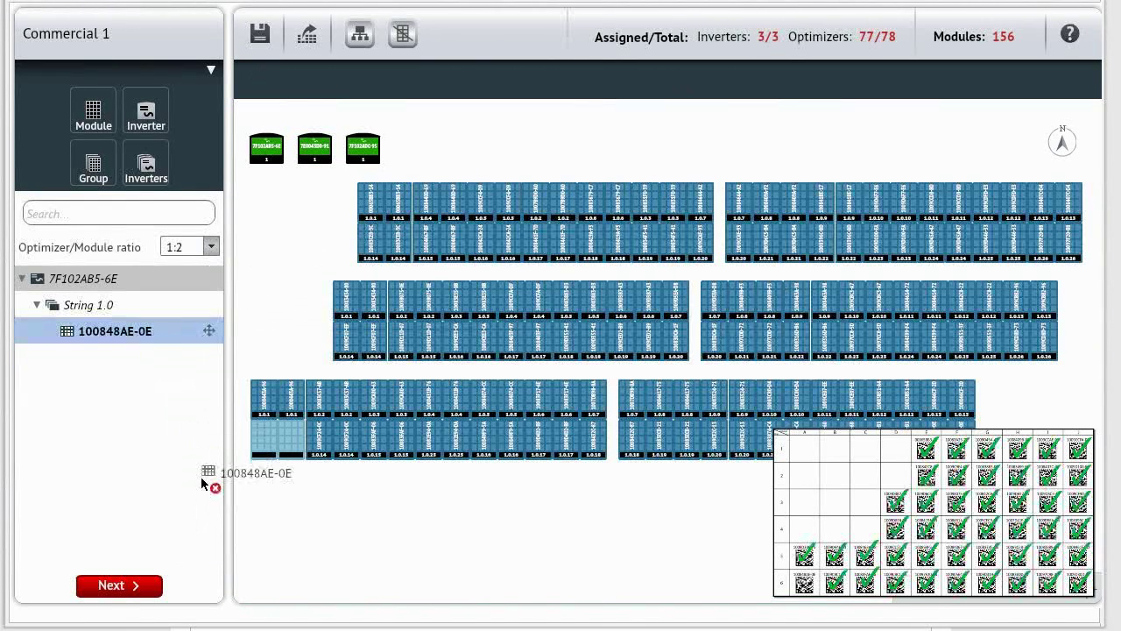
drag(208, 471, 263, 451)
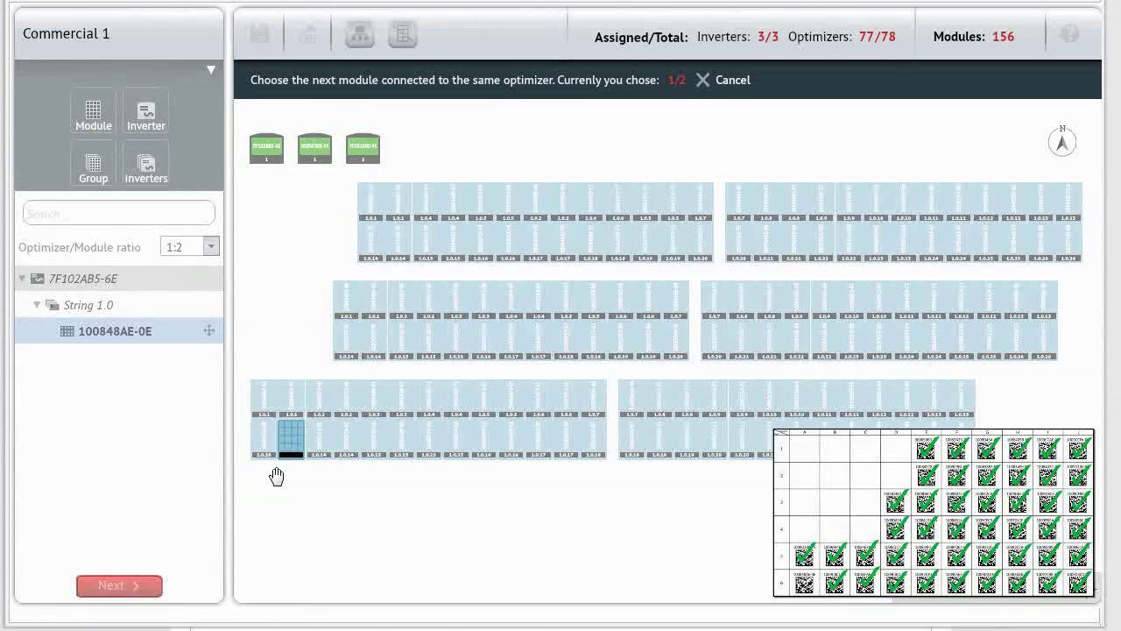
click(288, 445)
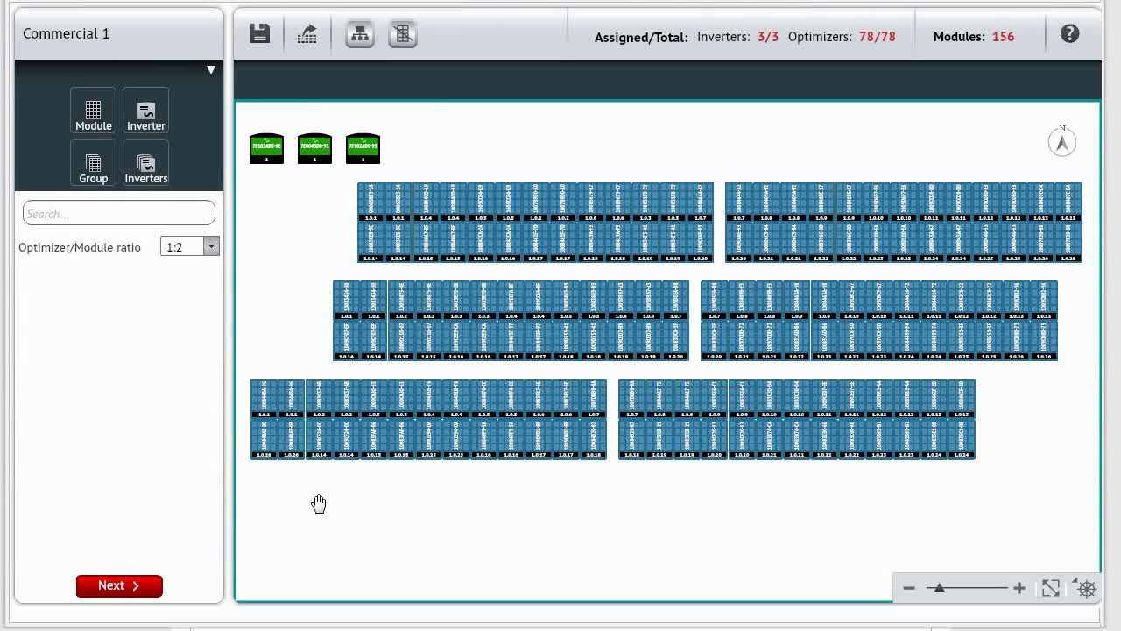
Proceed to stringing and connect inverter 7E0043D0-91's optimizers: upper row of the top groups to string 1, lower row to string 2
click(143, 584)
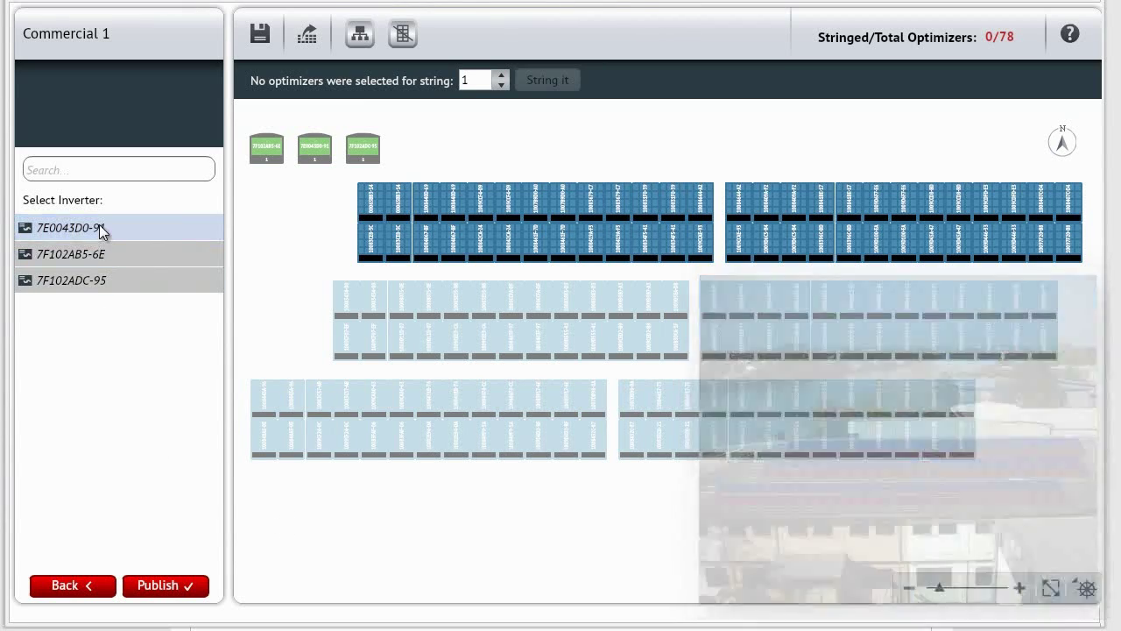
drag(342, 211, 1092, 177)
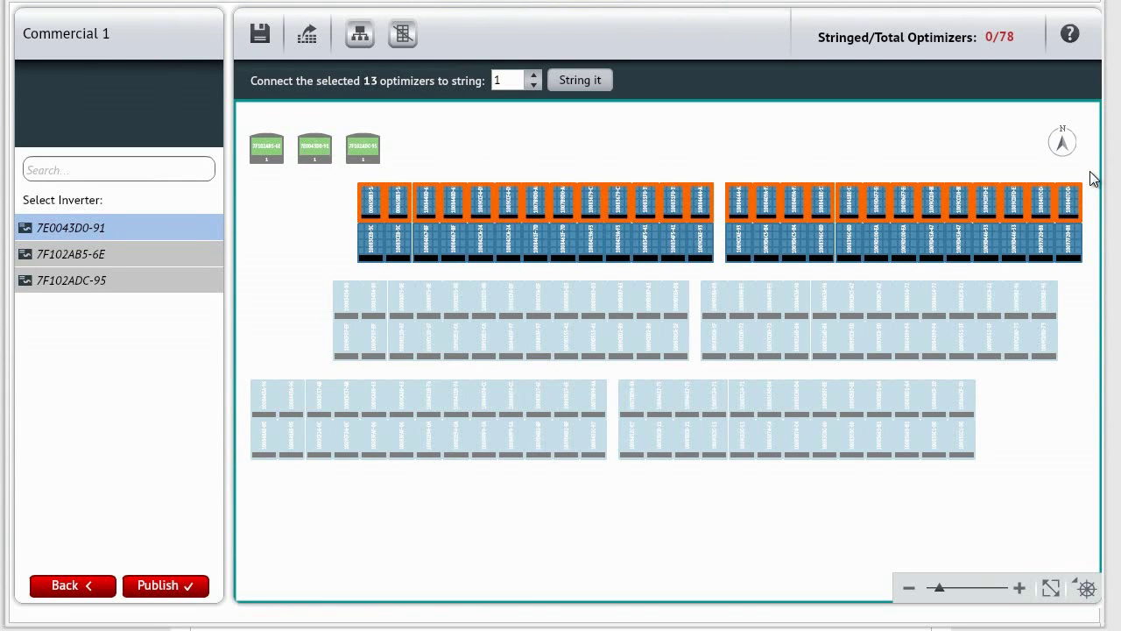
click(589, 85)
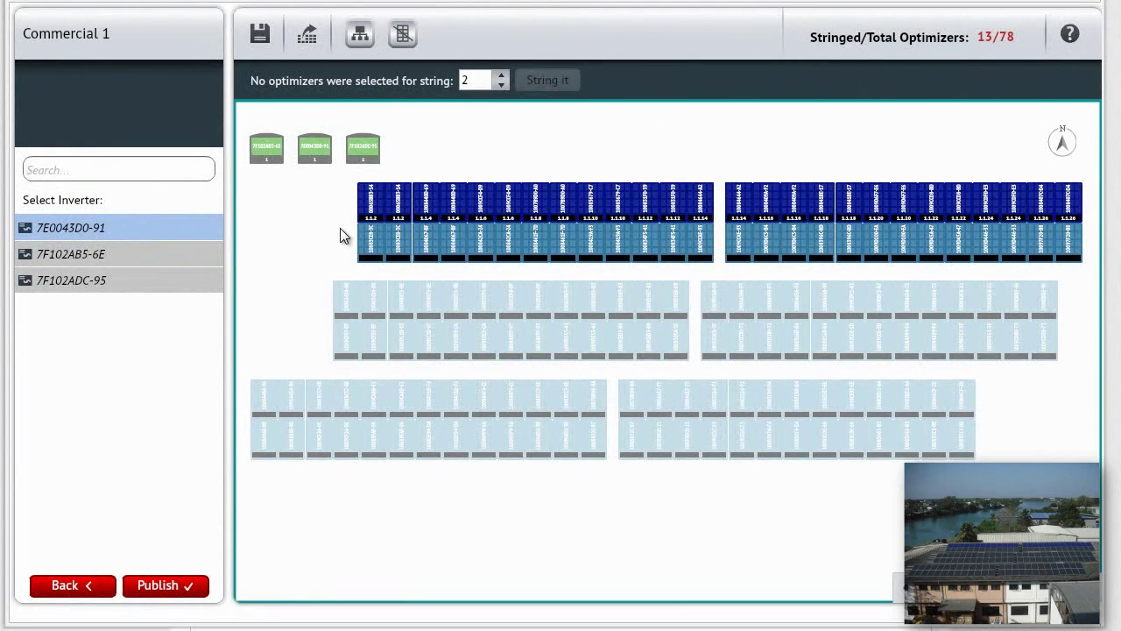
drag(340, 227, 1098, 273)
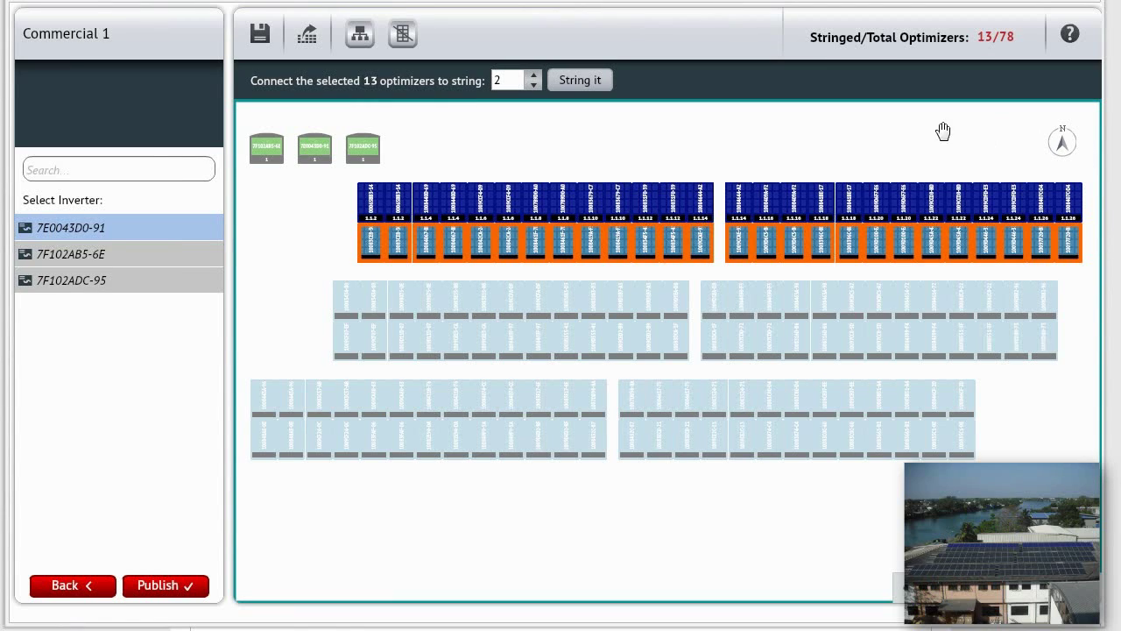
click(577, 84)
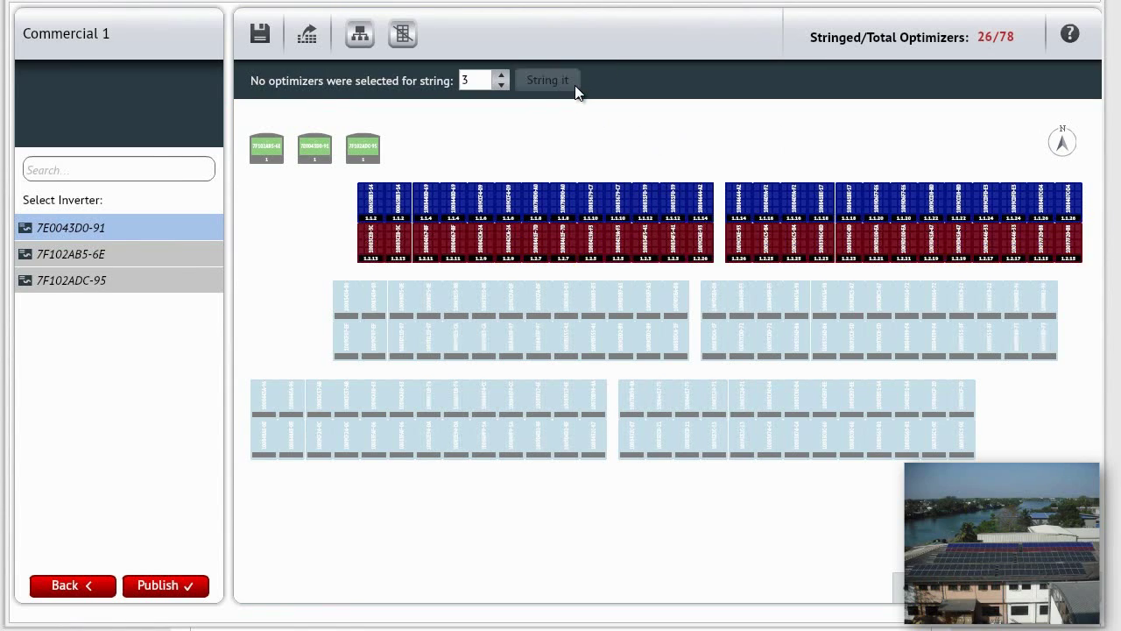
For inverter 7F102AB5-6E, connect the bottom groups' upper-row optimizers to string 1 and the lower-row ones to string 2
drag(249, 367, 1014, 405)
click(576, 79)
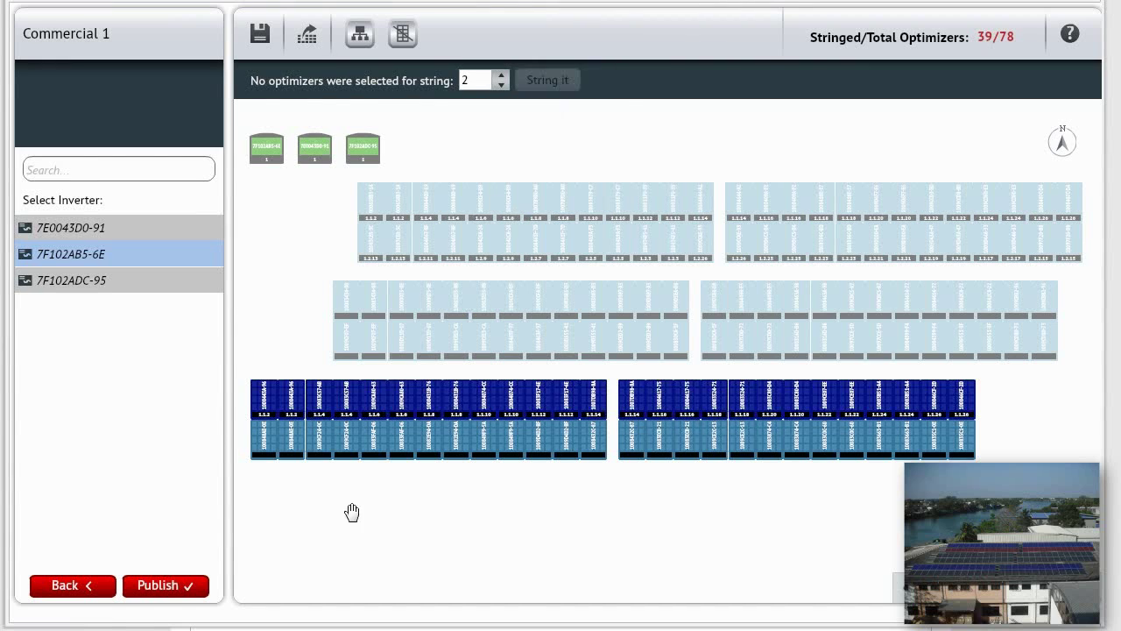
drag(242, 438, 1003, 458)
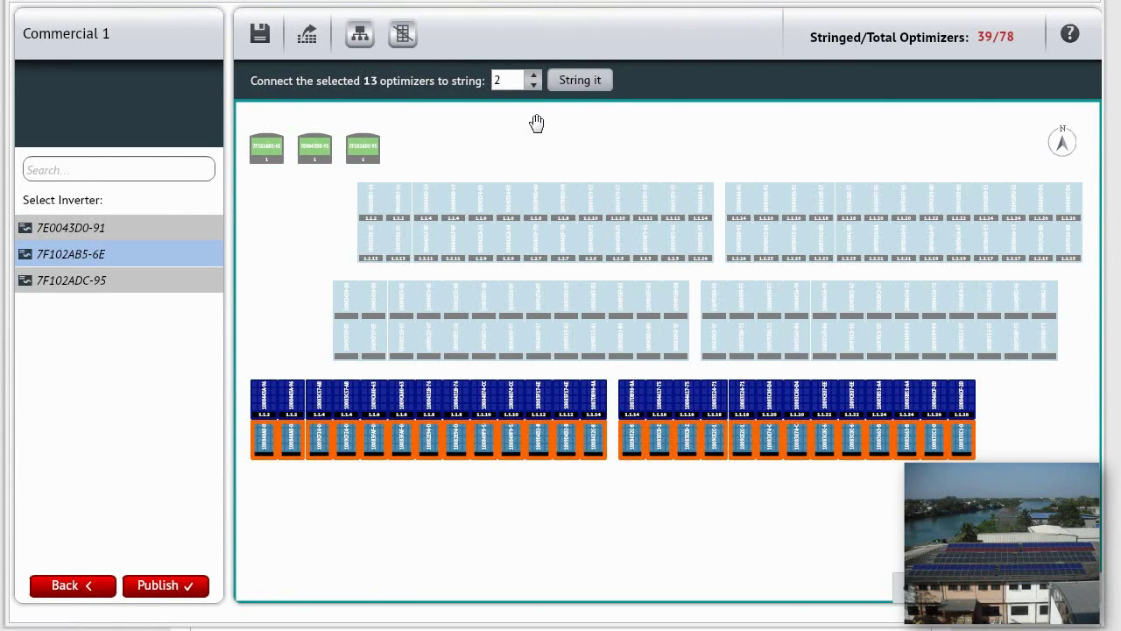
click(578, 80)
For inverter 7F102ADC-95, connect the middle groups' upper-row optimizers to string 1 and the lower-row ones to string 2
click(143, 285)
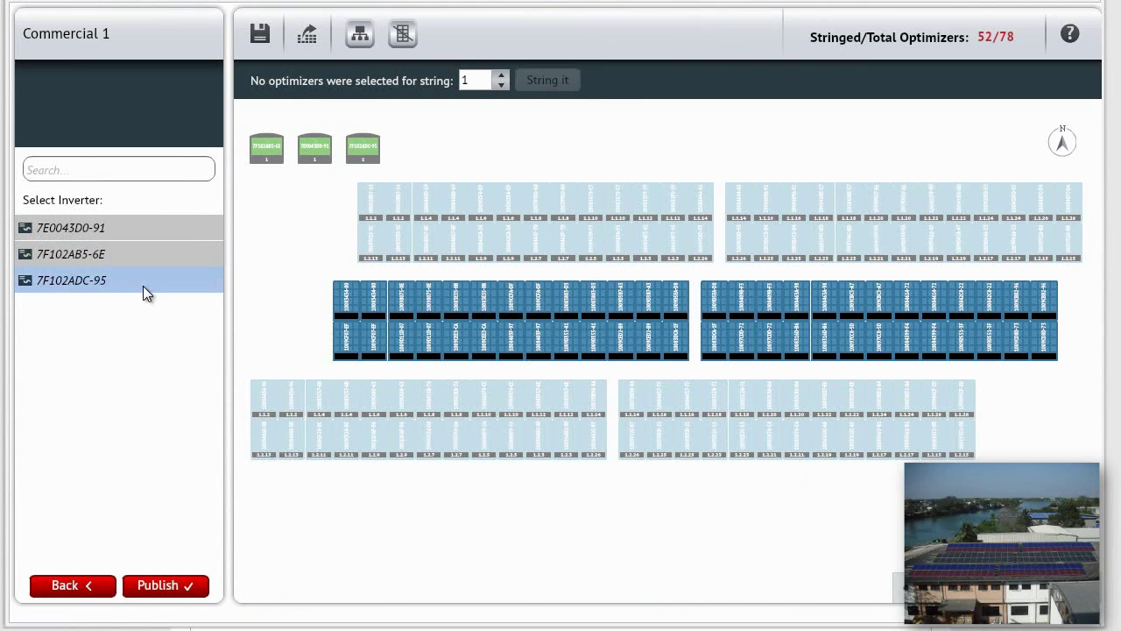
drag(310, 285, 1079, 313)
click(582, 81)
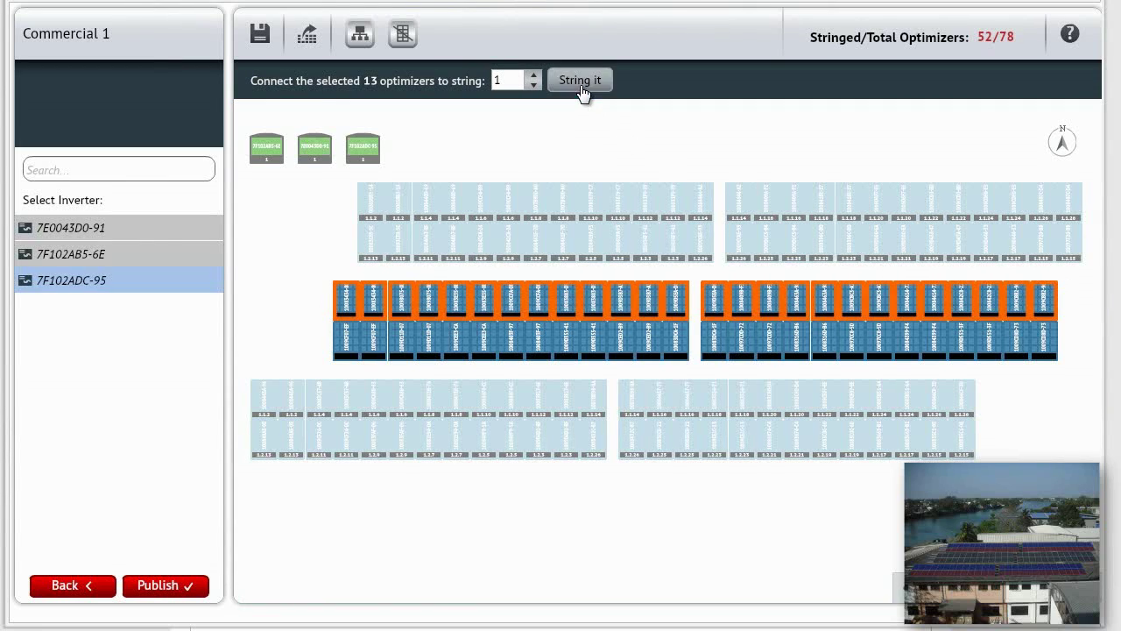
drag(297, 334, 1077, 355)
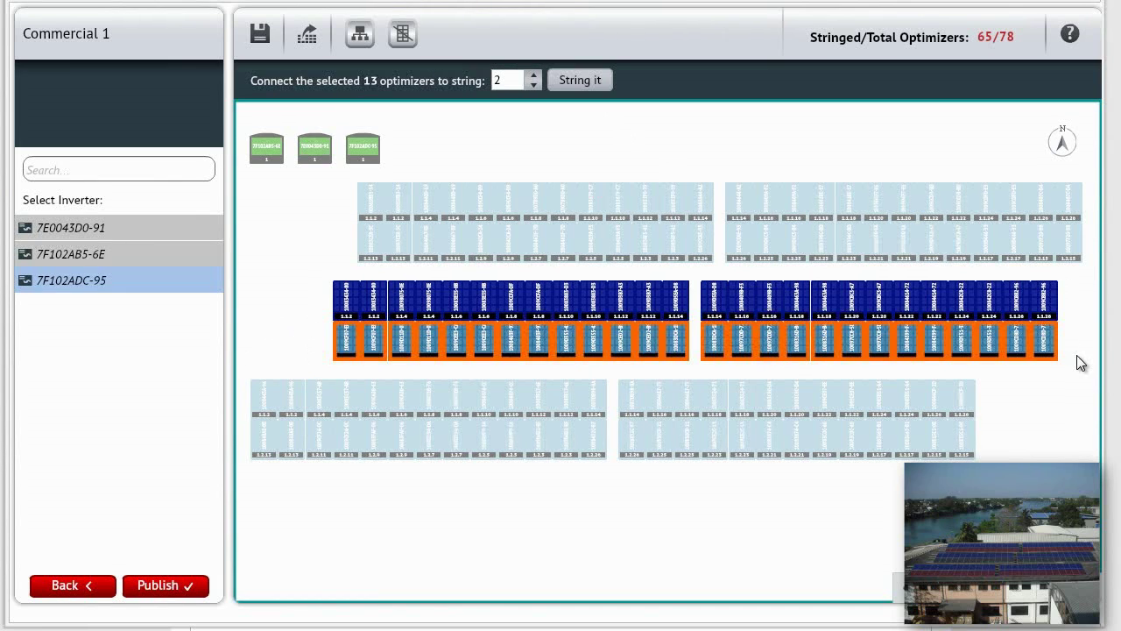
click(612, 84)
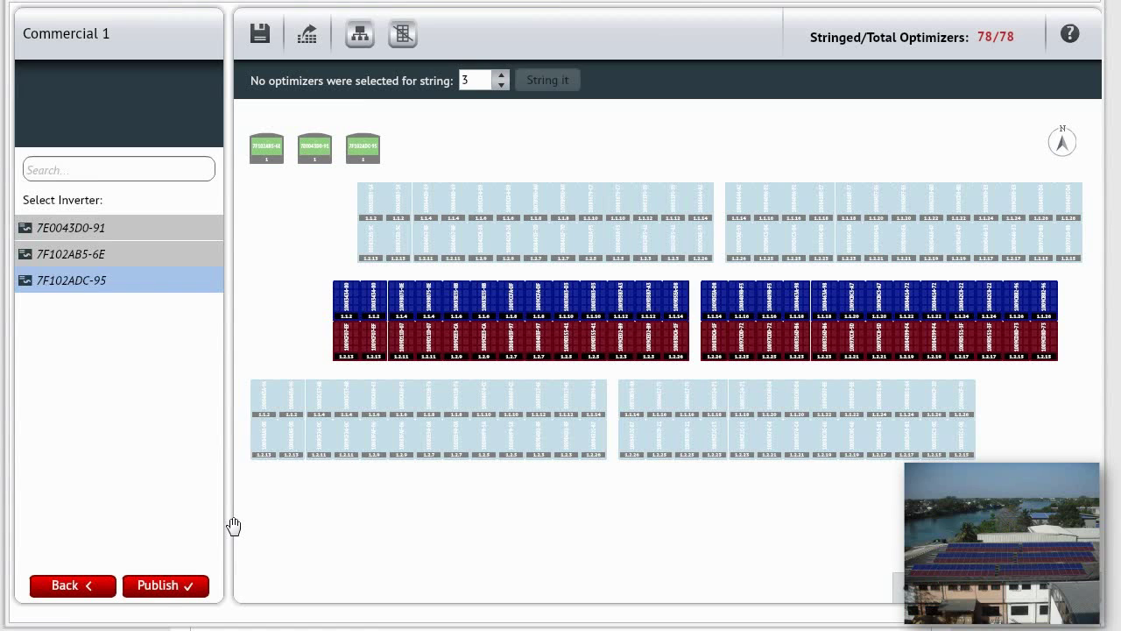
Display the strings of inverter 7F102AB5-6E and publish the site's physical layout
key(Up)
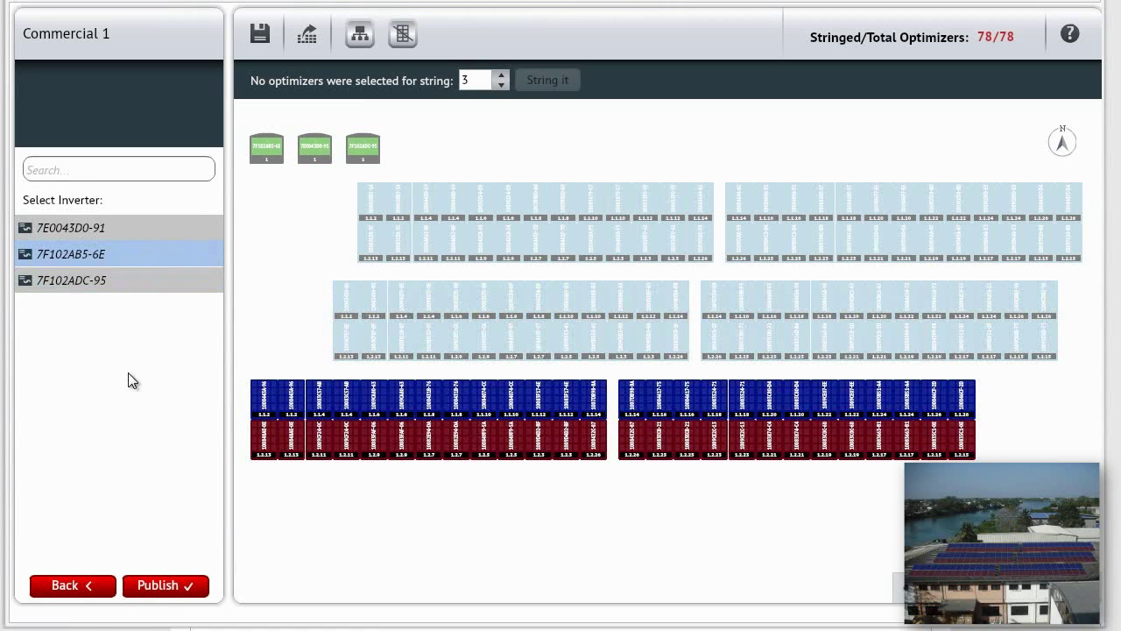
click(162, 587)
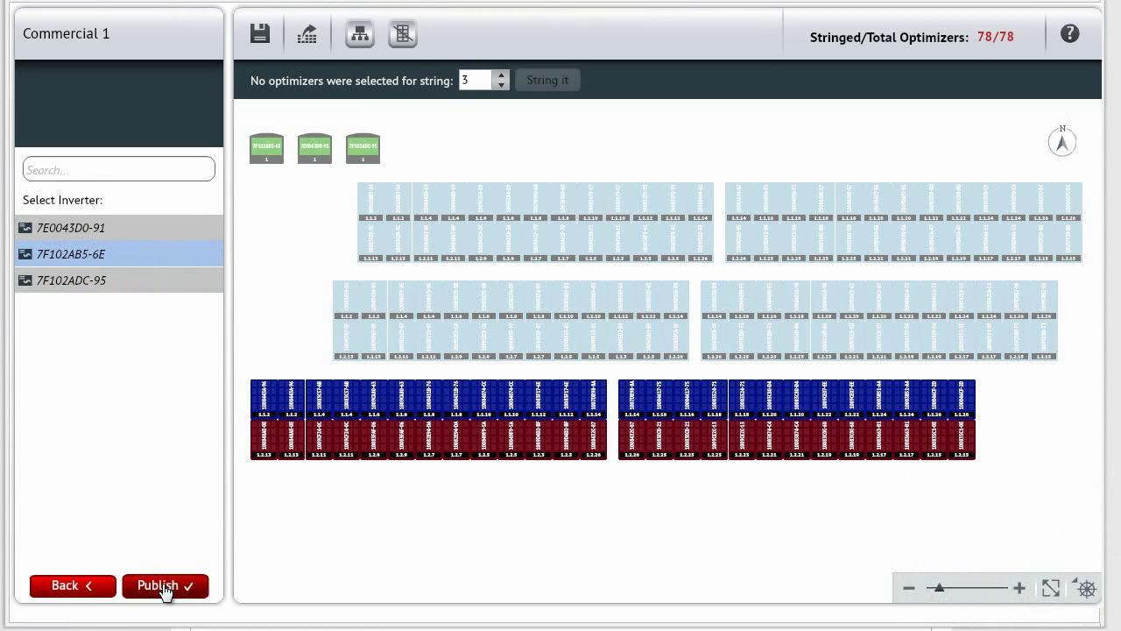